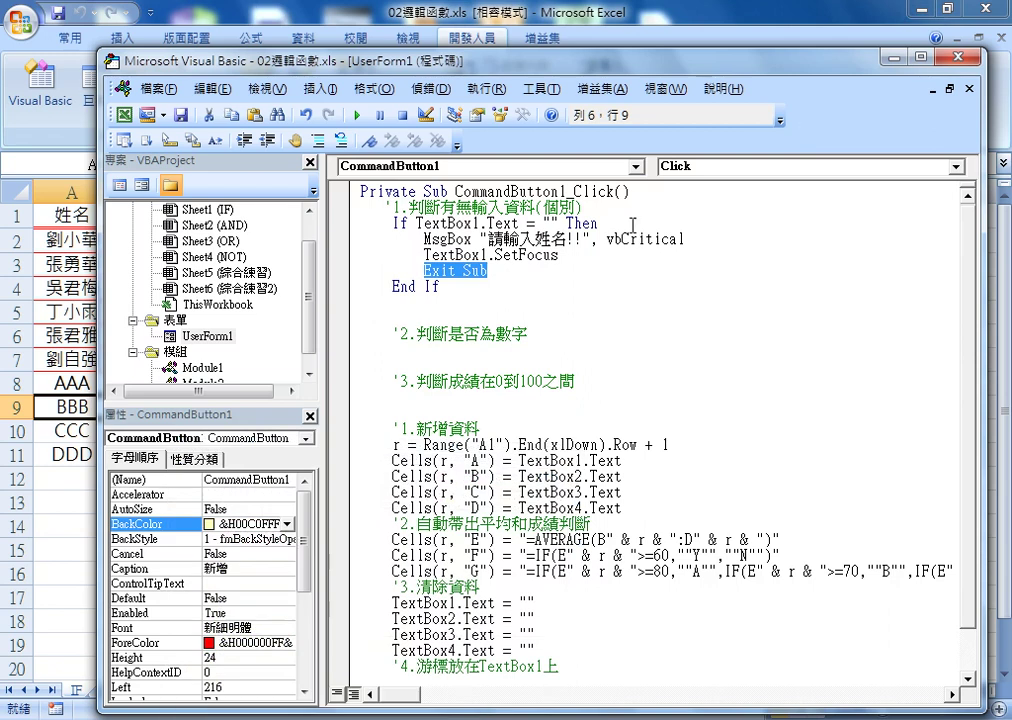
Step: Paste empty-value checks for TextBox2, TextBox3 and TextBox4 below the TextBox1 check and remove the trailing blank lines
{"action": "left_click", "coordinate": [362, 302]}
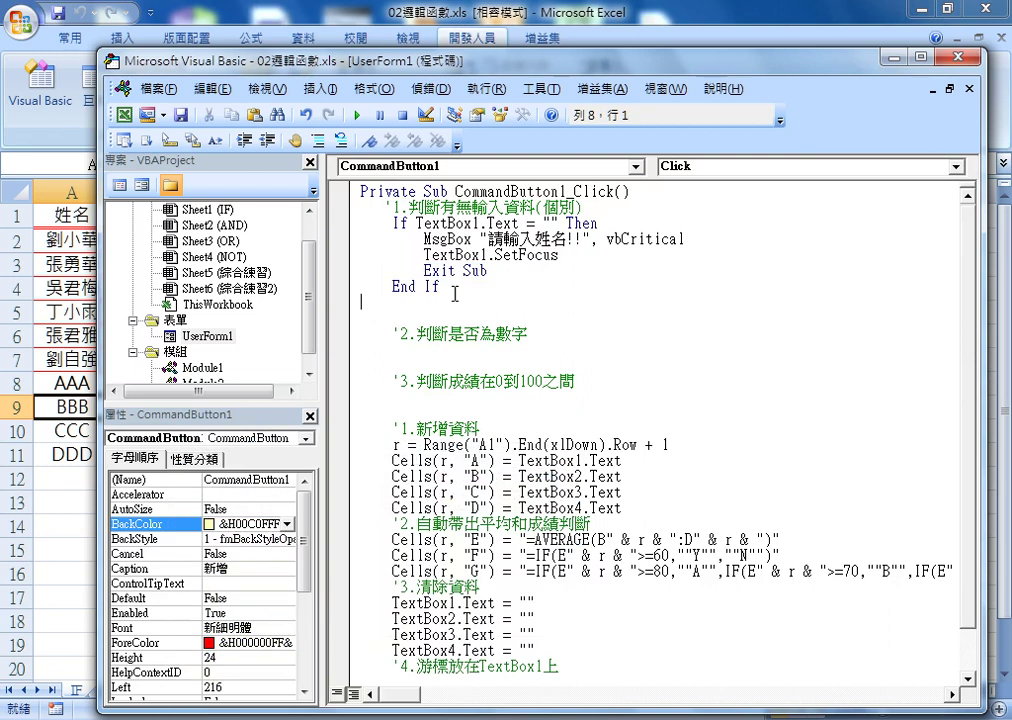
{"action": "type", "text": "If TextBox2.Text = \"\" Then         MsgBox \"請輸入答卷考核!!\", vbInformation         TextBox2.SetFocus         Exit Sub     End If     If TextBox3.Text = \"\" Then         MsgBox \"請輸入操作考核!!\", vbInformation         TextBox3.SetFocus         Exit Sub     End If     If TextBox4.Text = \"\" Then         MsgBox \"請輸入面試考核!!\", vbInformation         TextBox4.SetFocus         Exit Sub     End If"}
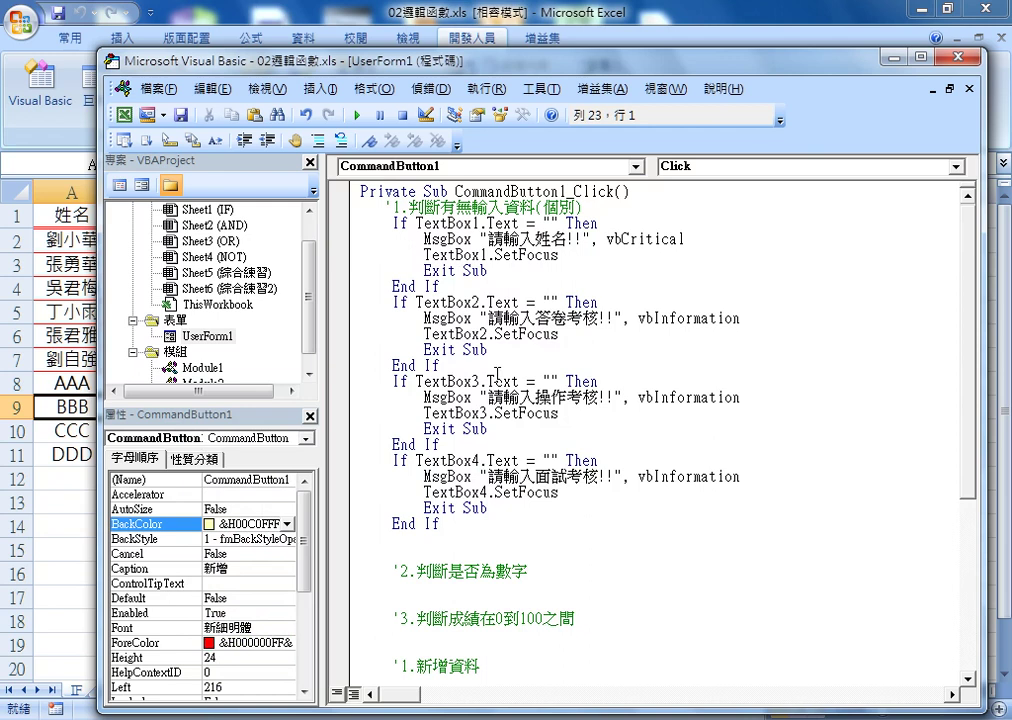
{"action": "left_click", "coordinate": [485, 522]}
{"action": "key", "text": "Delete"}
{"action": "key", "text": "Delete"}
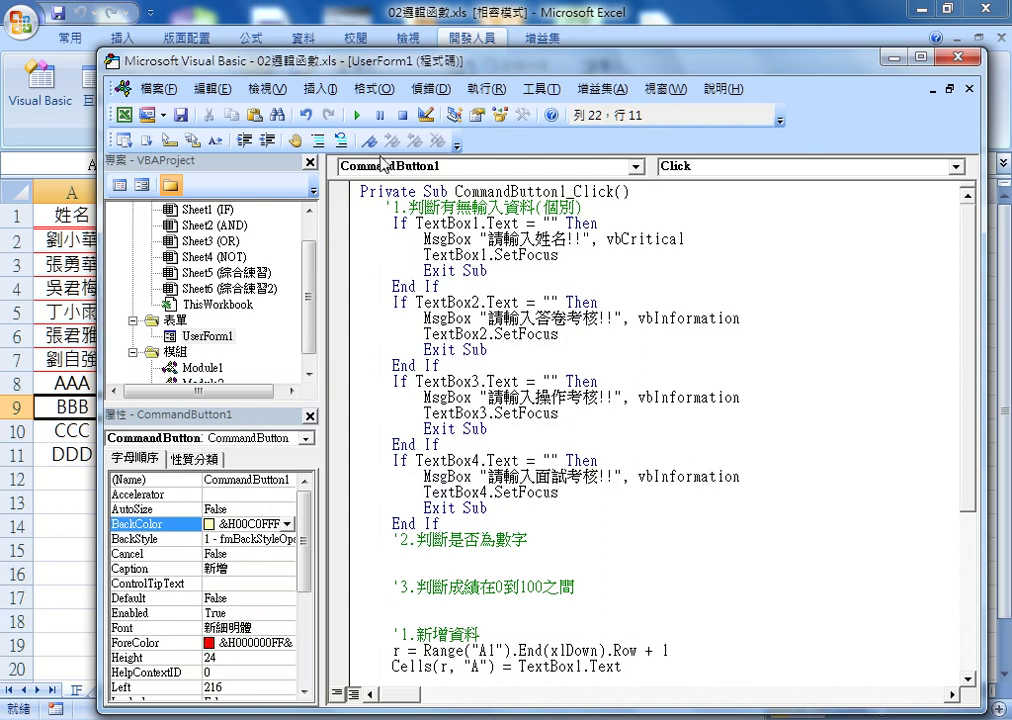
Step: Run the form, submit 新增 with an empty name, and dismiss the resulting warning
{"action": "left_click", "coordinate": [357, 115]}
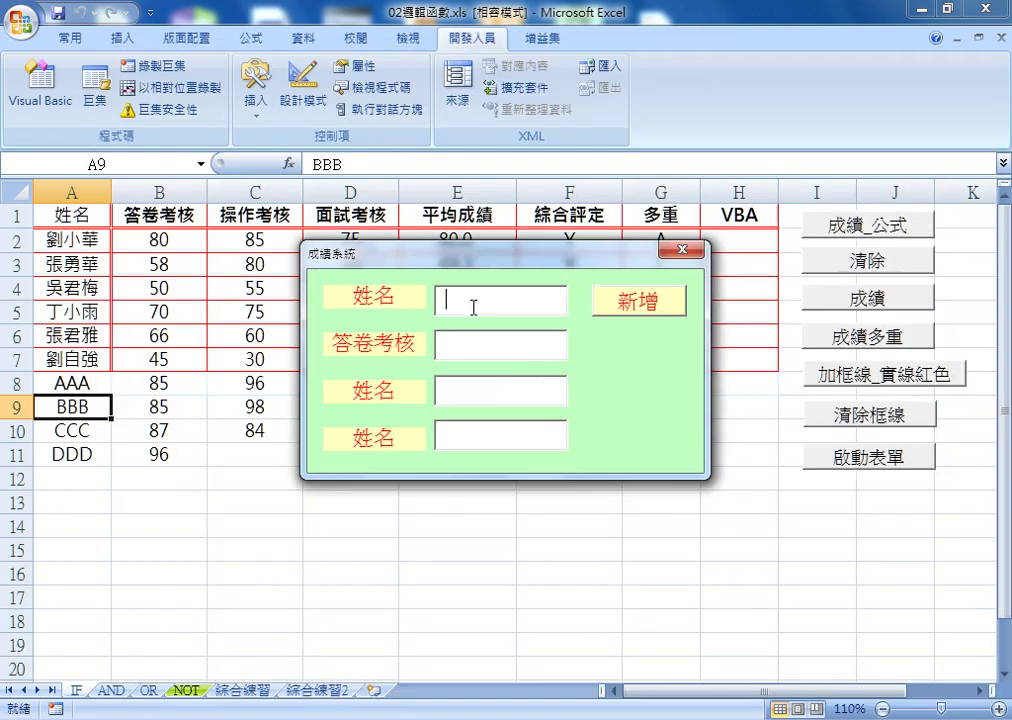
{"action": "left_click", "coordinate": [615, 310]}
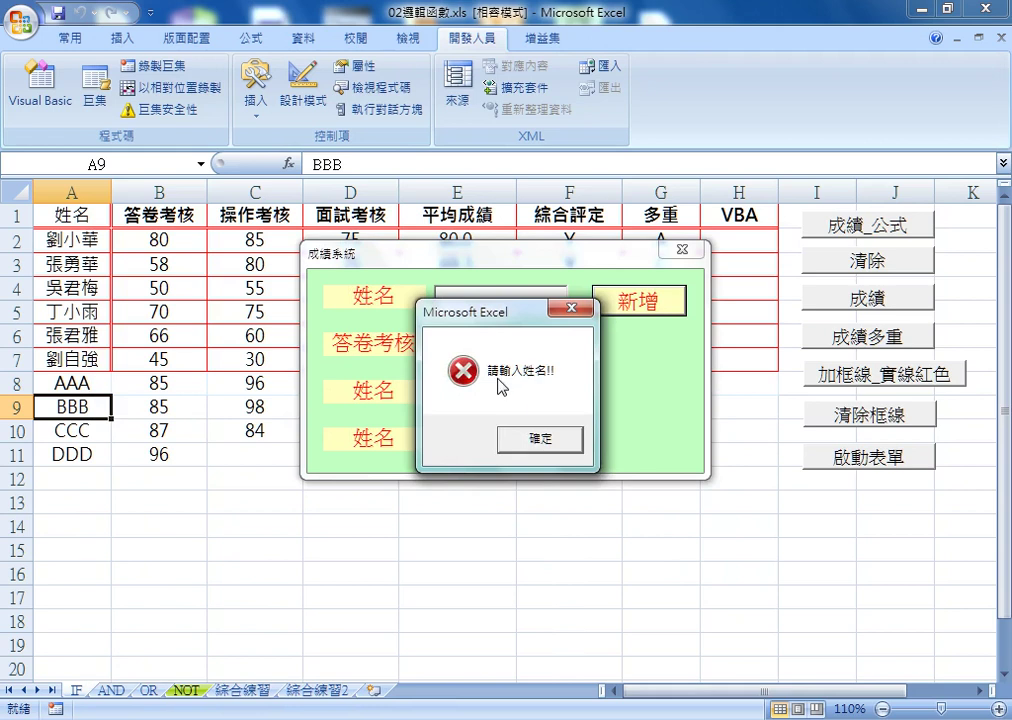
{"action": "left_click", "coordinate": [545, 444]}
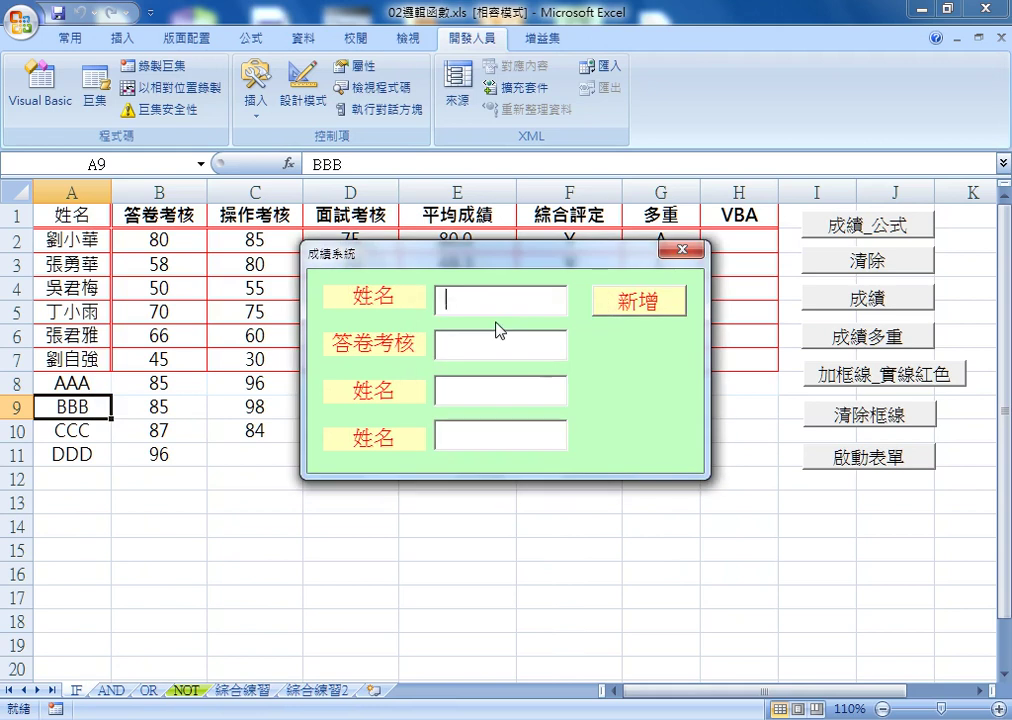
Step: Enter EEE, AA, VV and DD into the form's four boxes
{"action": "type", "text": "EEE"}
{"action": "key", "text": "Tab"}
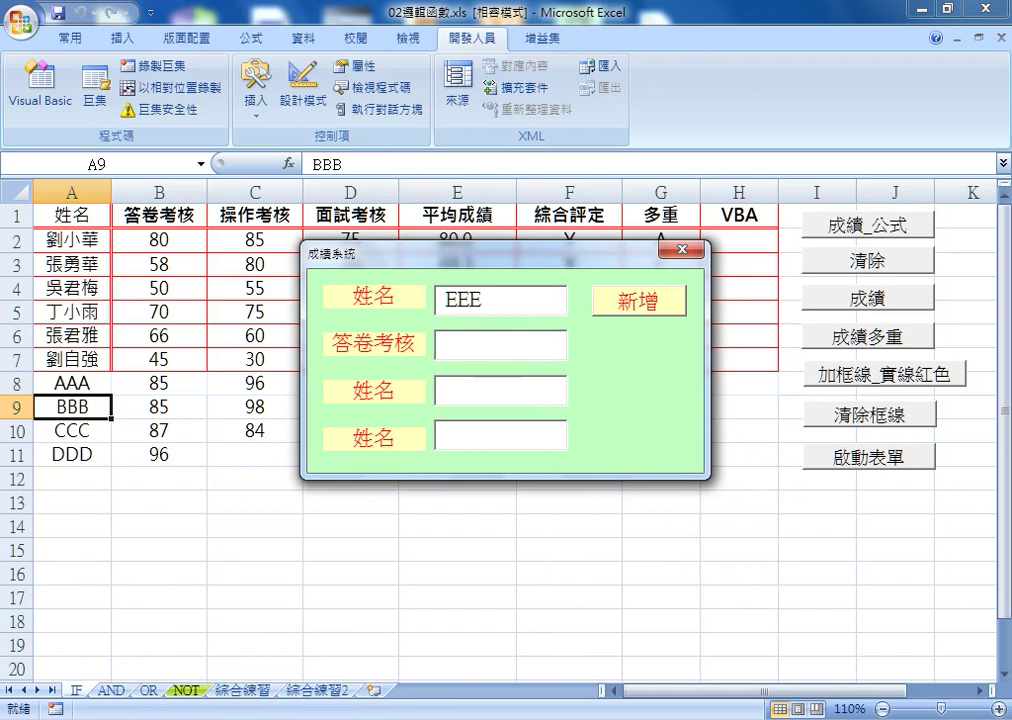
{"action": "type", "text": "85"}
{"action": "key", "text": "BackSpace"}
{"action": "key", "text": "BackSpace"}
{"action": "type", "text": "AAA"}
{"action": "key", "text": "BackSpace"}
{"action": "left_click", "coordinate": [446, 390]}
{"action": "type", "text": "VV"}
{"action": "left_click", "coordinate": [446, 435]}
{"action": "type", "text": "DD"}
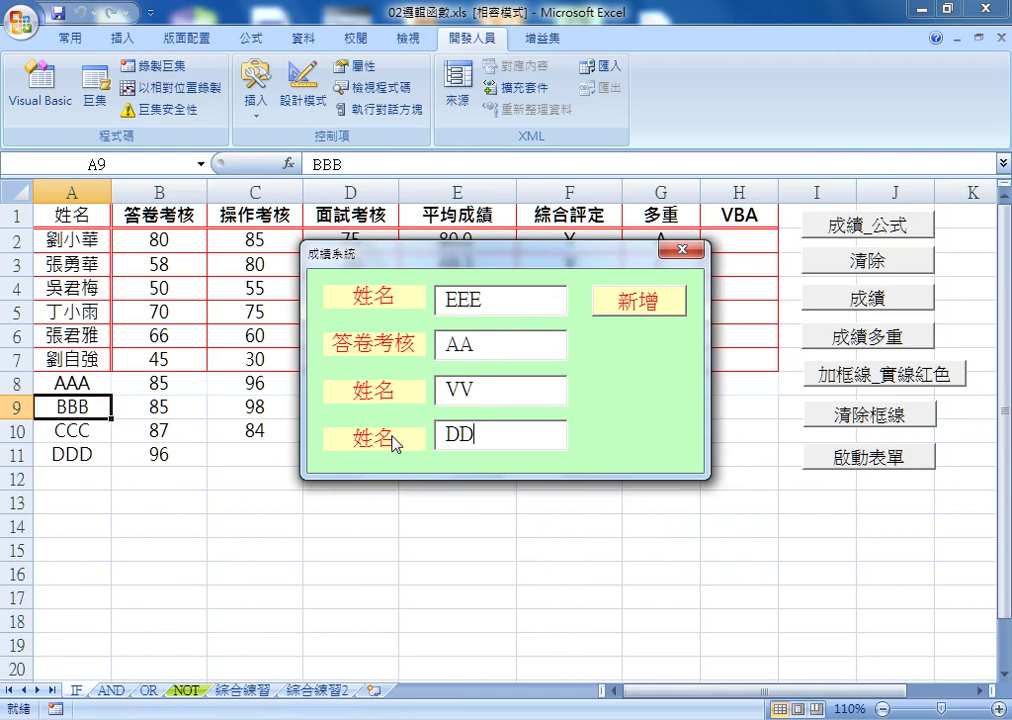
Step: Close the form and open the 新增 button's click code at the '2.判斷是否為數字 comment
{"action": "left_click", "coordinate": [681, 249]}
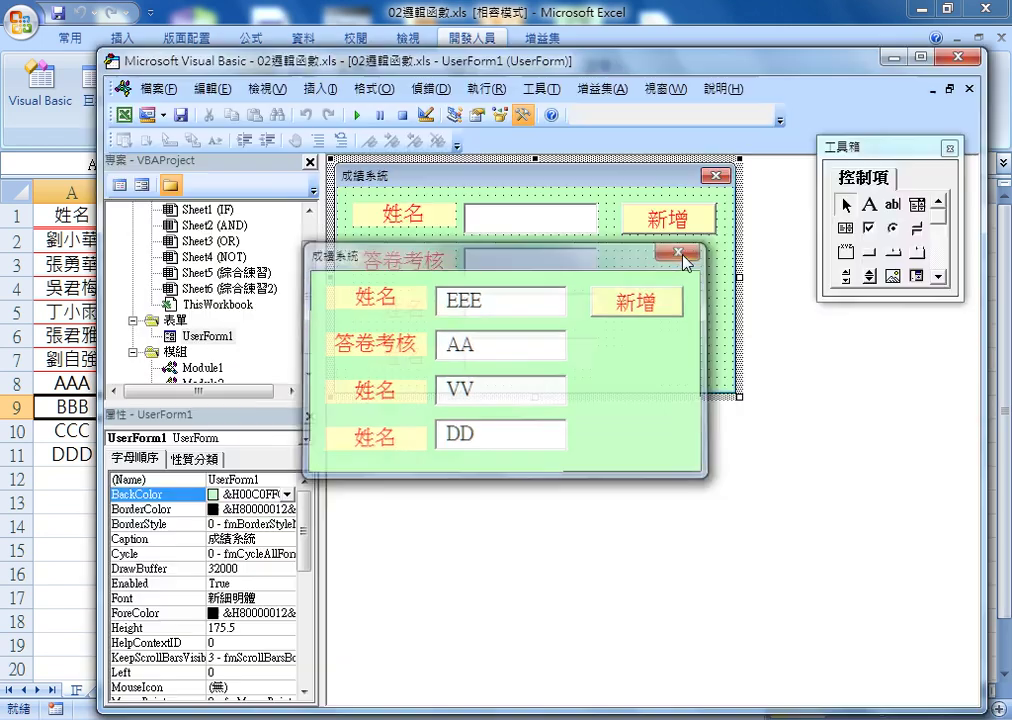
{"action": "double_click", "coordinate": [668, 218]}
{"action": "scroll", "coordinate": [477, 412], "scroll_direction": "down", "scroll_amount": 3}
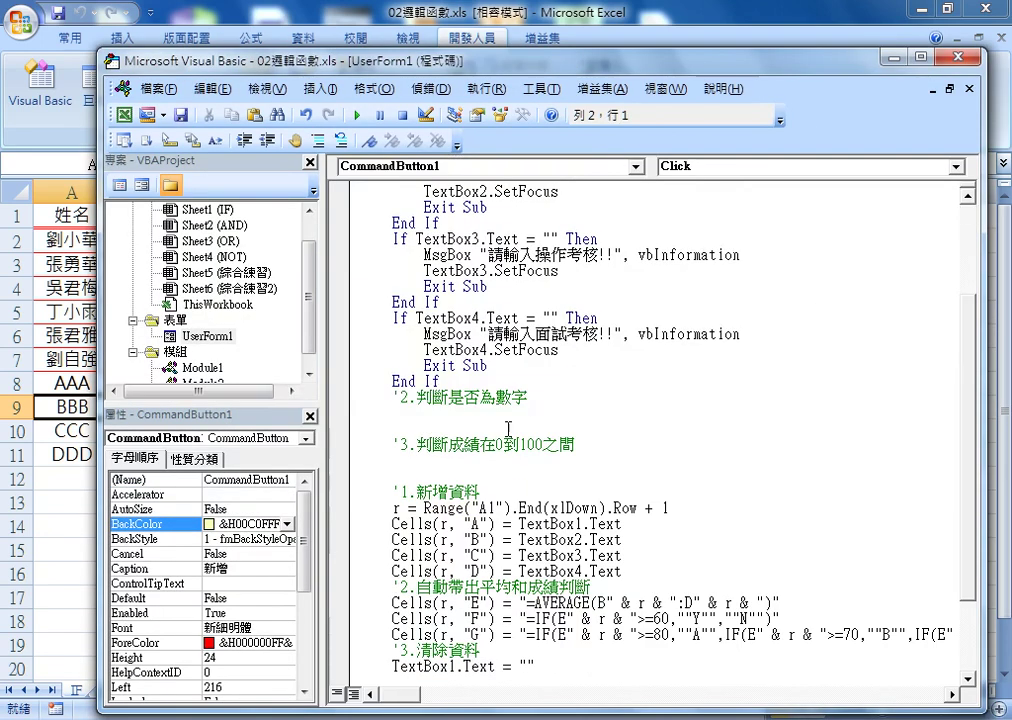
{"action": "left_click_drag", "start_coordinate": [527, 397], "coordinate": [361, 397]}
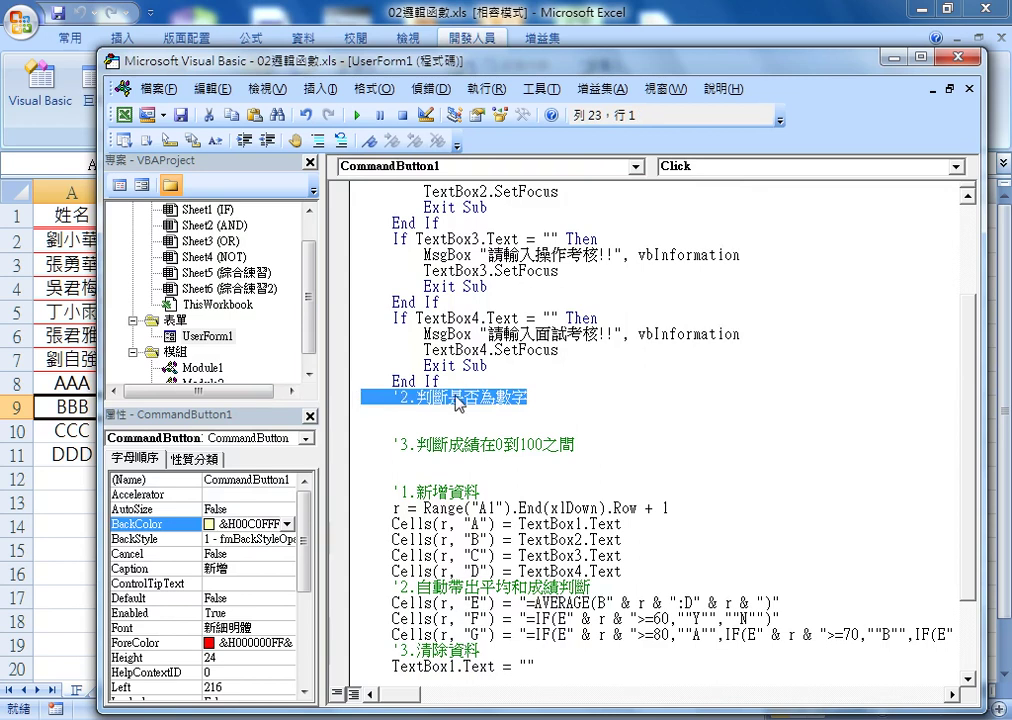
{"action": "scroll", "coordinate": [457, 402], "scroll_direction": "up", "scroll_amount": 2}
Step: Copy the TextBox2 empty-check block, paste it under the '3 comment, and select its empty-text comparison
{"action": "mouse_move", "coordinate": [440, 318]}
{"action": "left_mouse_down"}
{"action": "mouse_move", "coordinate": [352, 280]}
{"action": "mouse_move", "coordinate": [352, 254]}
{"action": "left_mouse_up"}
{"action": "right_click", "coordinate": [434, 263]}
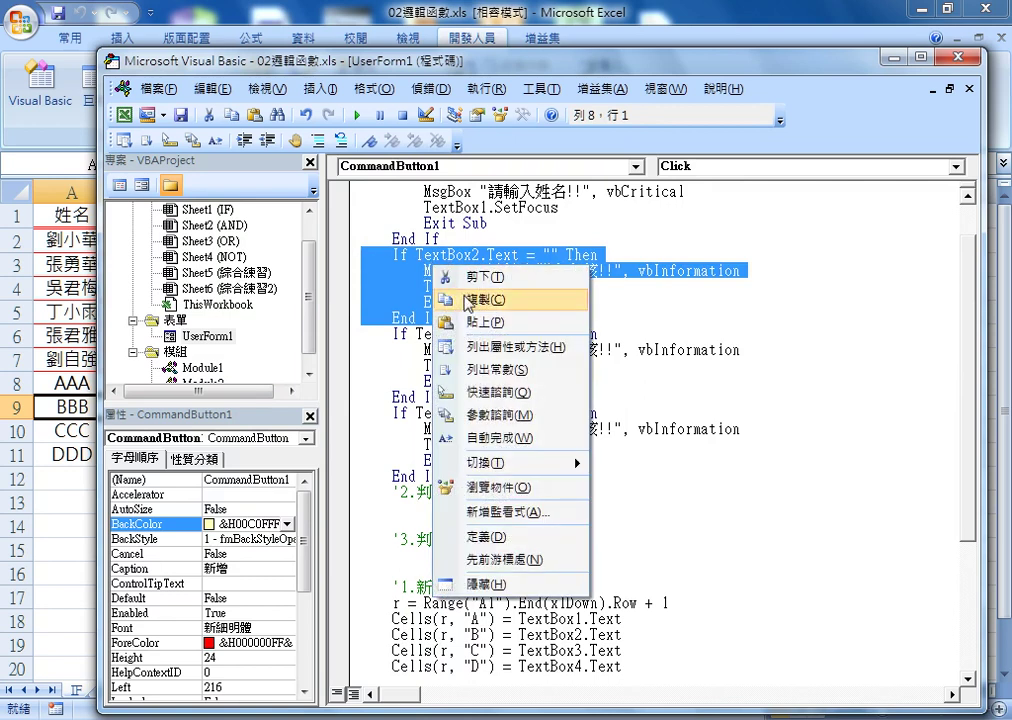
{"action": "left_click", "coordinate": [465, 300]}
{"action": "left_click", "coordinate": [358, 551]}
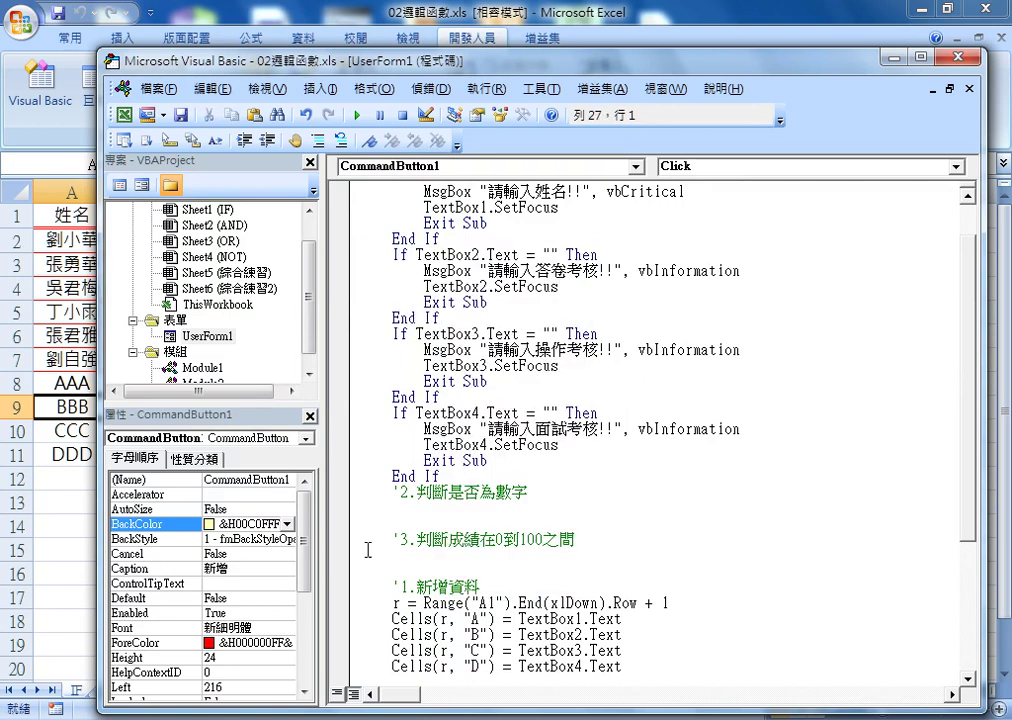
{"action": "key", "text": "ctrl+v"}
{"action": "scroll", "coordinate": [548, 560], "scroll_direction": "down", "scroll_amount": 1}
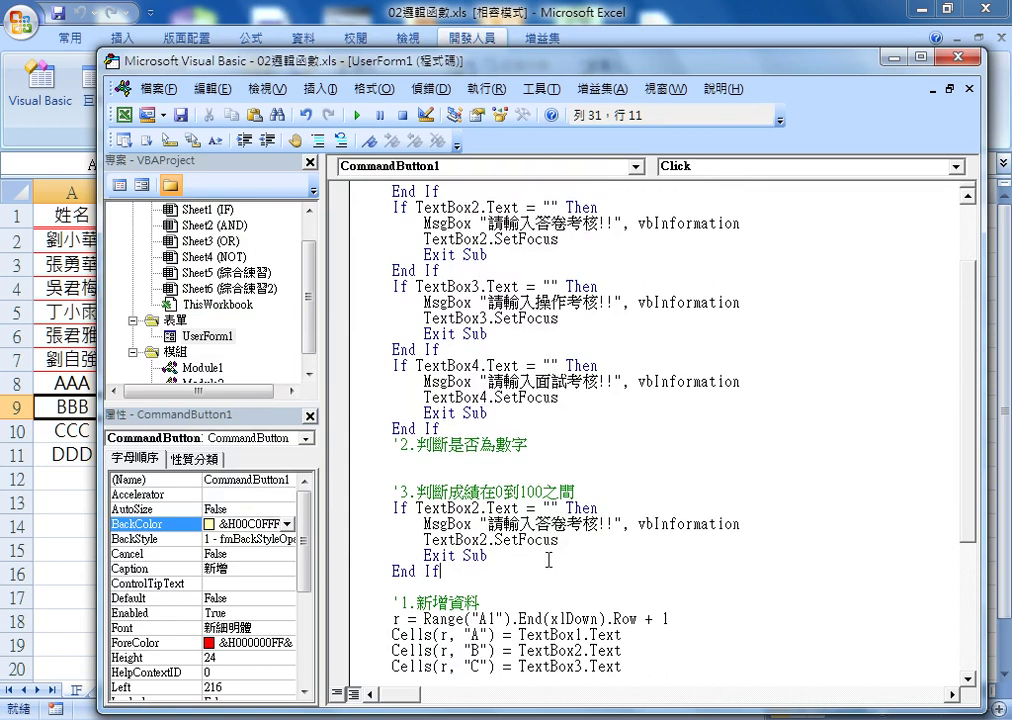
{"action": "left_click_drag", "start_coordinate": [558, 508], "coordinate": [520, 508]}
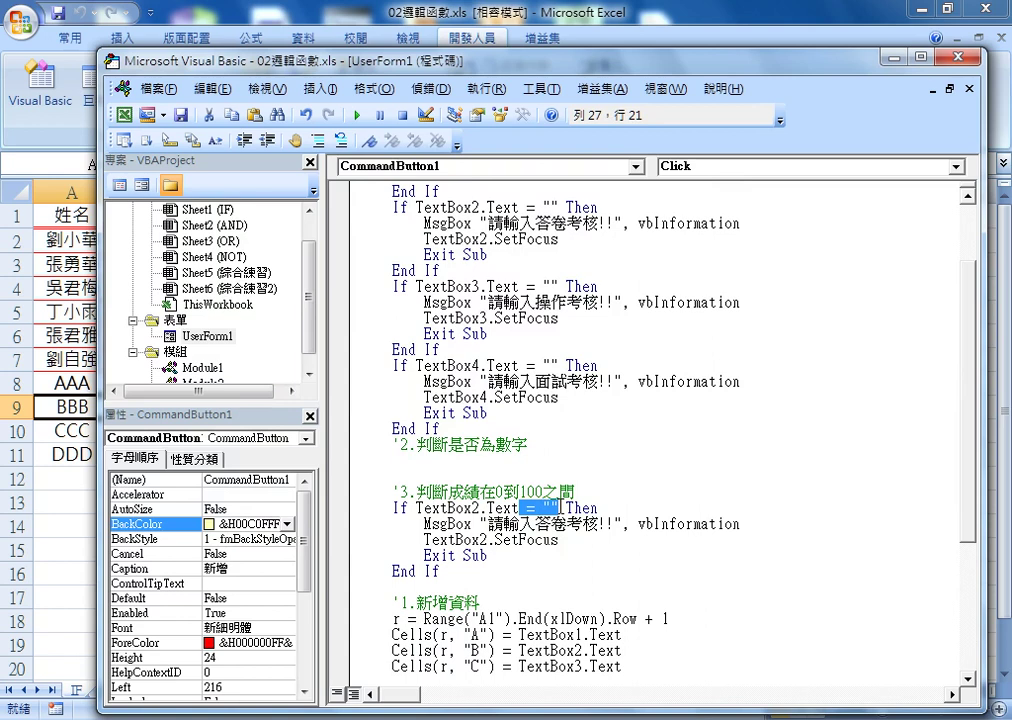
Step: Replace the empty-text comparison with vba.IsNumeric(TextBox2.Text), chosen from the suggestion list
{"action": "key", "text": "Delete"}
{"action": "key", "text": "Left"}
{"action": "key", "text": "Left"}
{"action": "key", "text": "Left"}
{"action": "key", "text": "Left"}
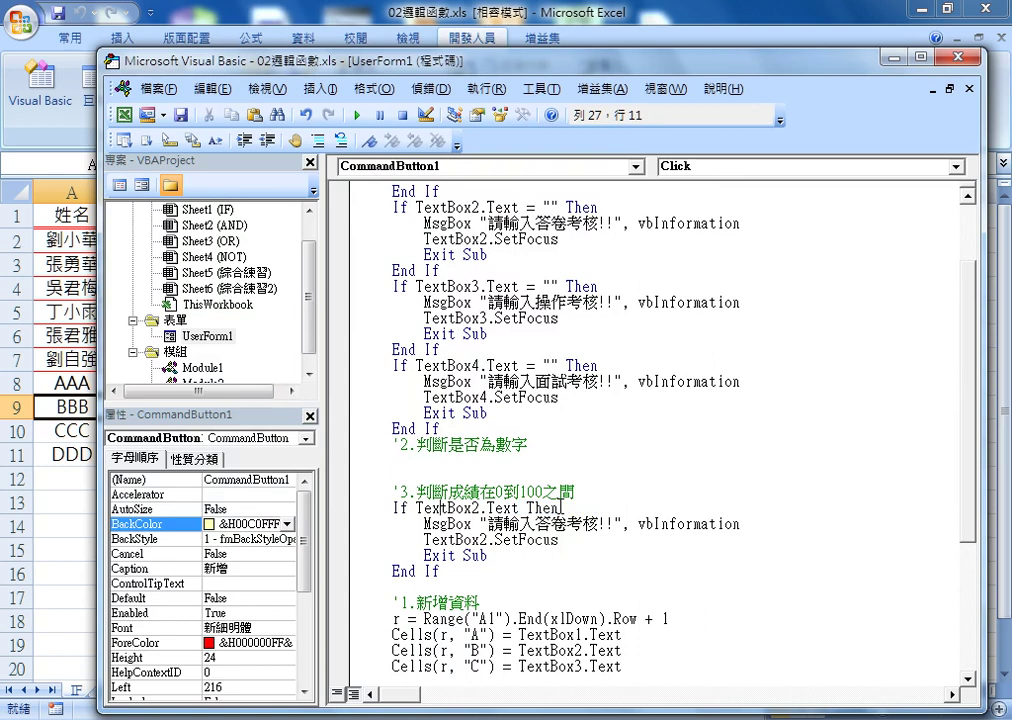
{"action": "key", "text": "Left"}
{"action": "key", "text": "Left"}
{"action": "key", "text": "Left"}
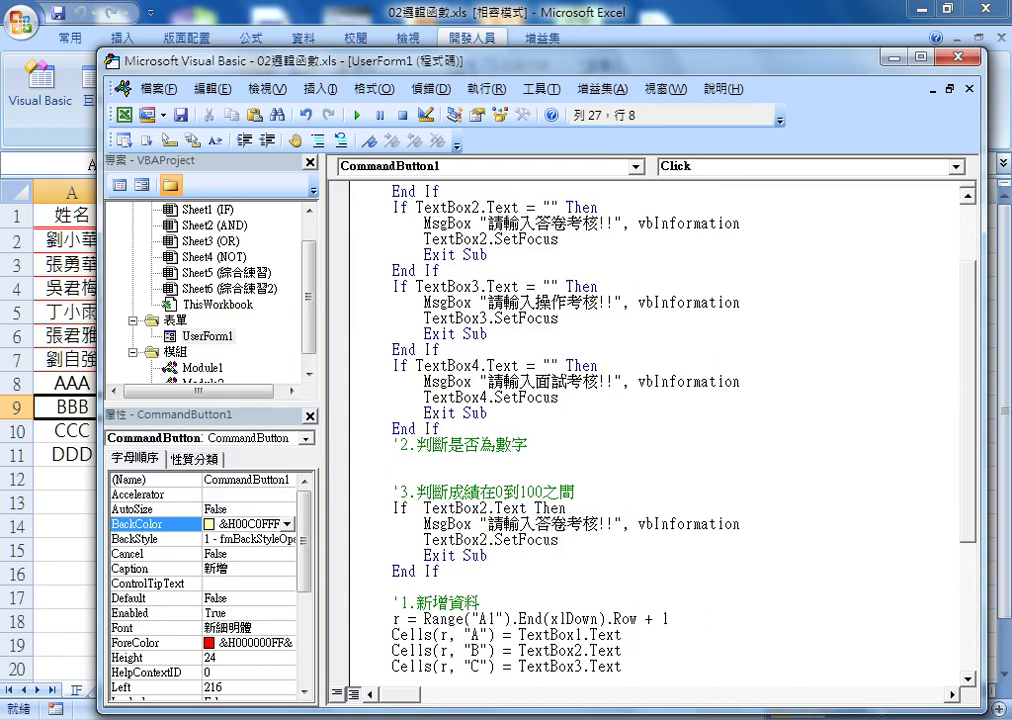
{"action": "type", "text": "vba"}
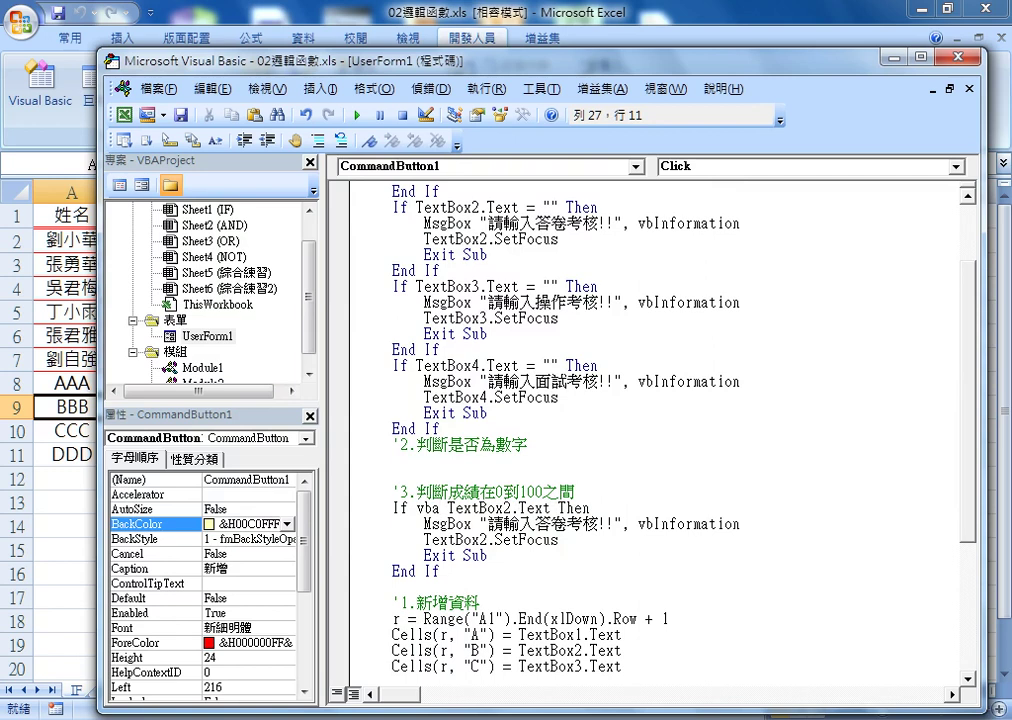
{"action": "type", "text": "."}
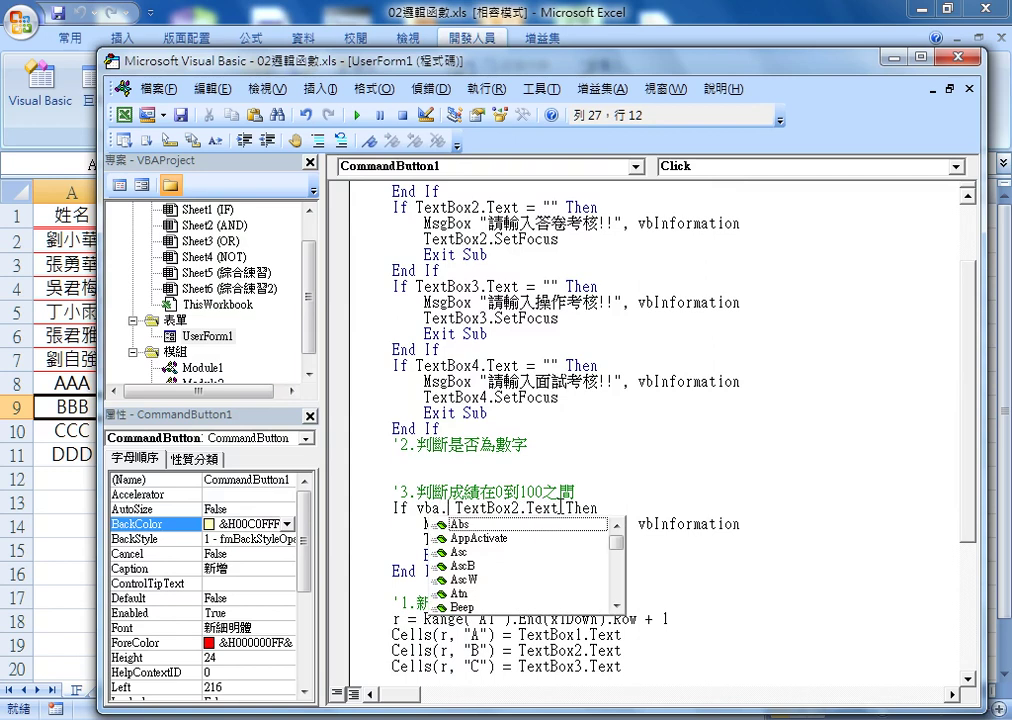
{"action": "type", "text": "i"}
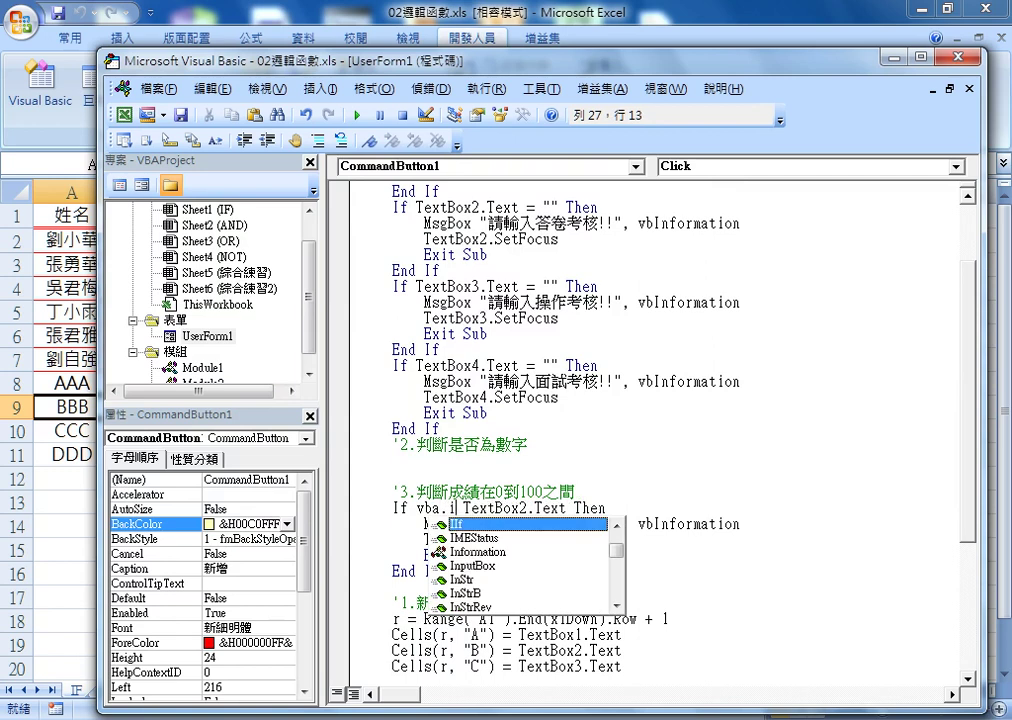
{"action": "type", "text": "s"}
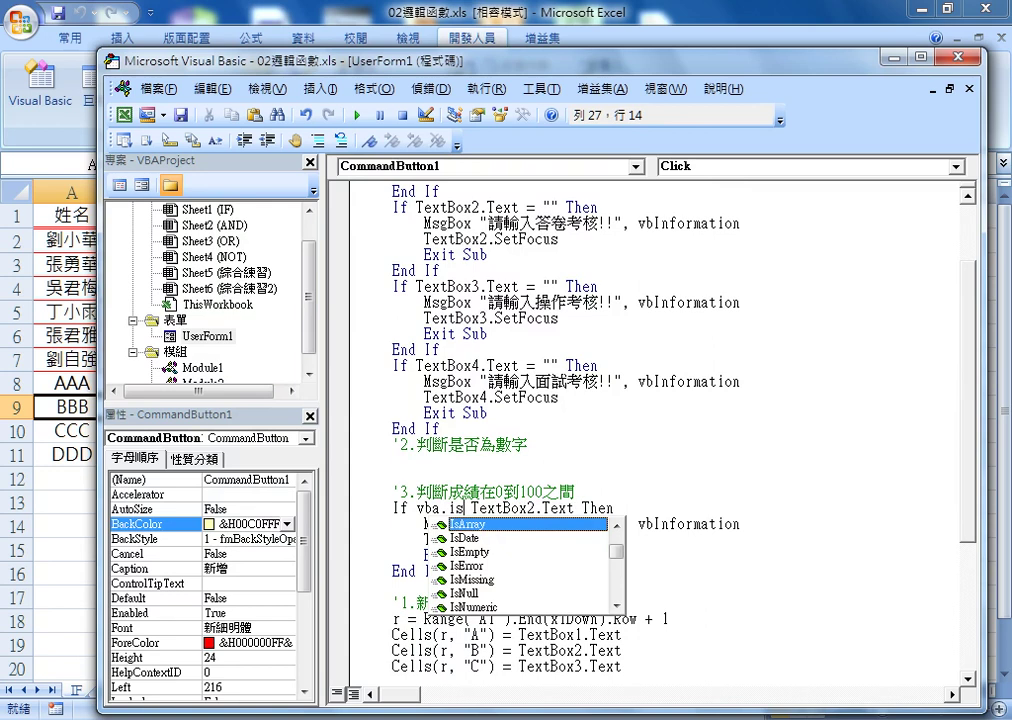
{"action": "key", "text": "Down"}
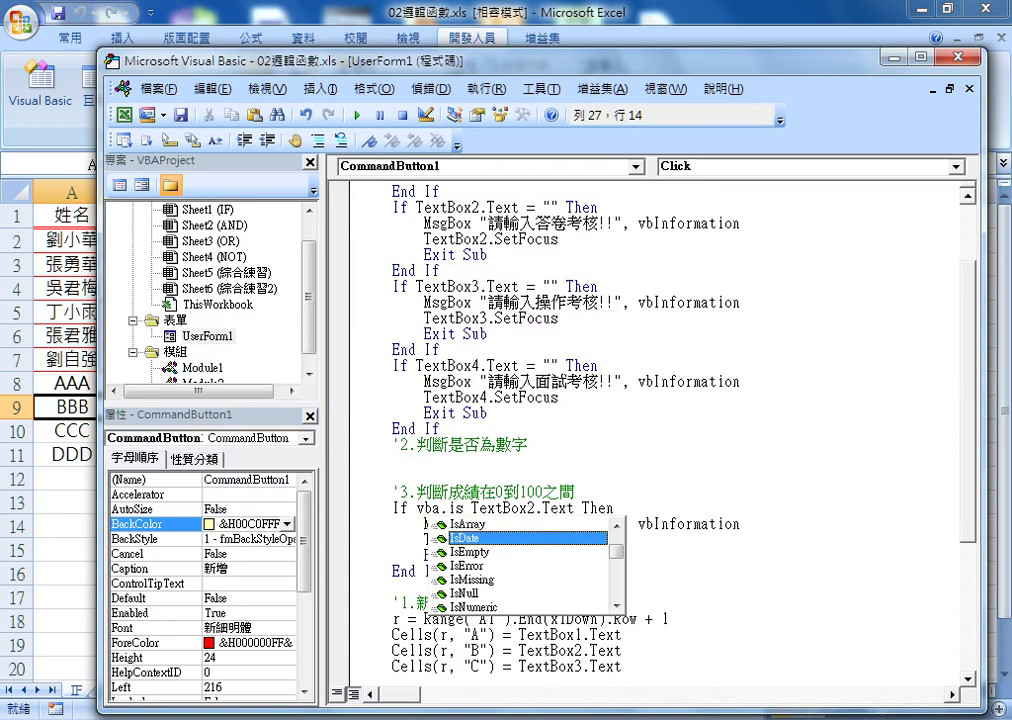
{"action": "key", "text": "Down"}
{"action": "key", "text": "Up"}
{"action": "key", "text": "Down"}
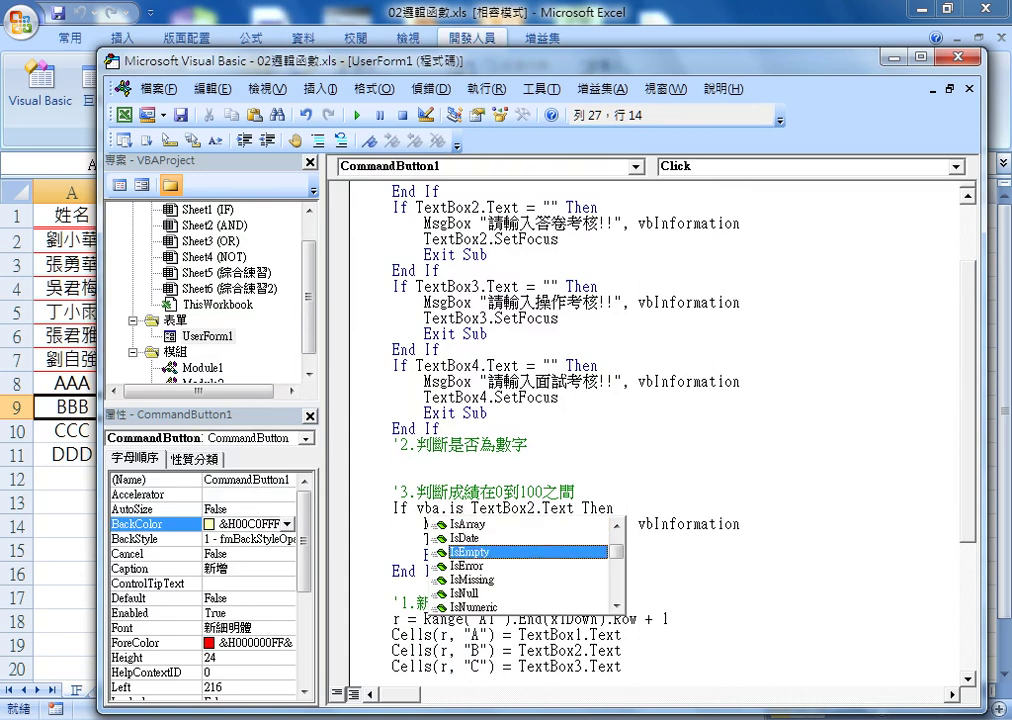
{"action": "key", "text": "Down"}
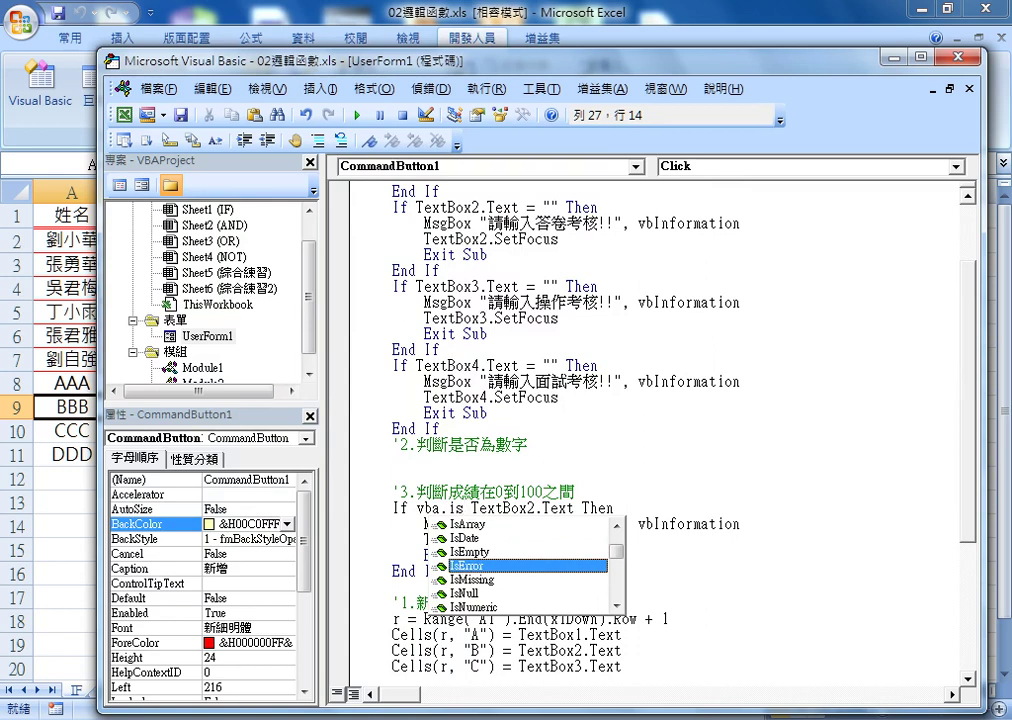
{"action": "key", "text": "Down"}
{"action": "key", "text": "Down"}
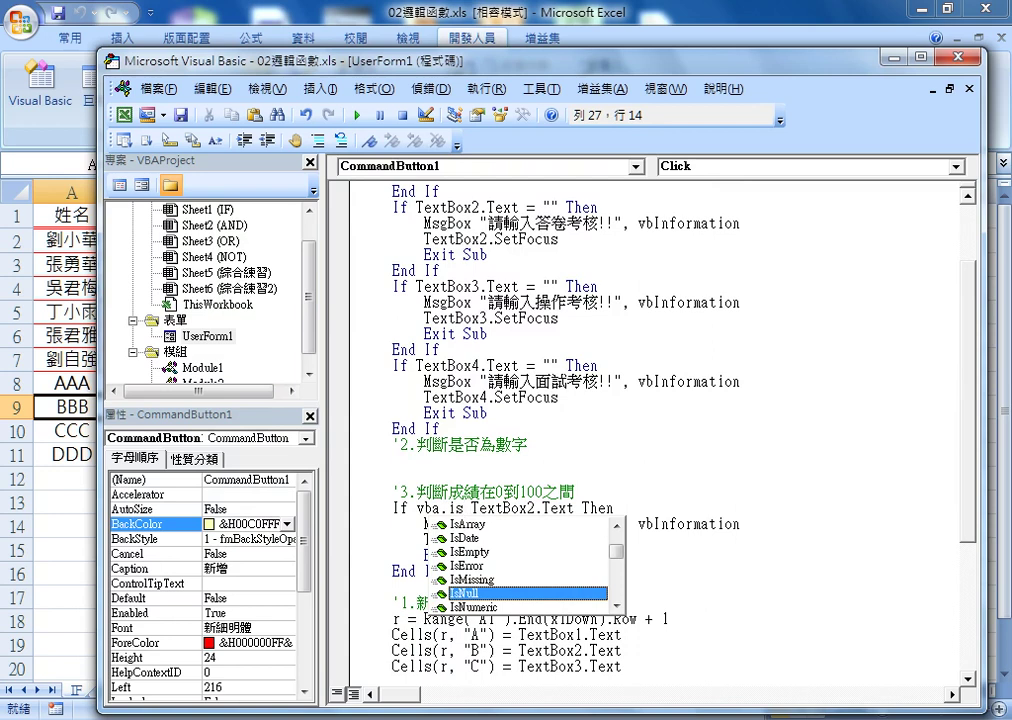
{"action": "key", "text": "Down"}
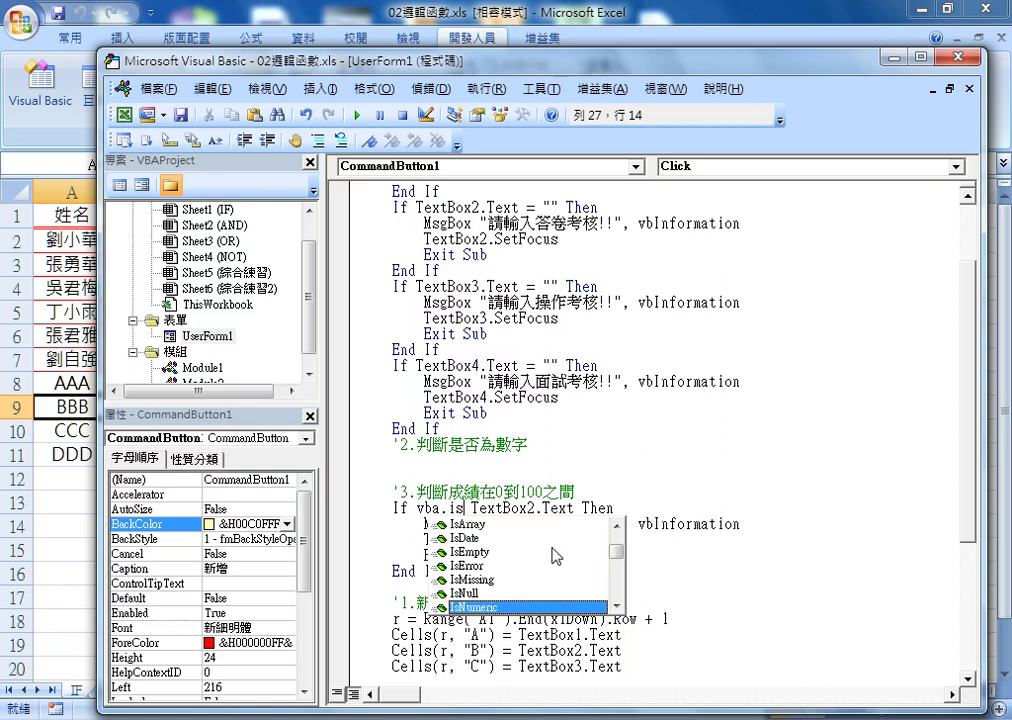
{"action": "double_click", "coordinate": [491, 606]}
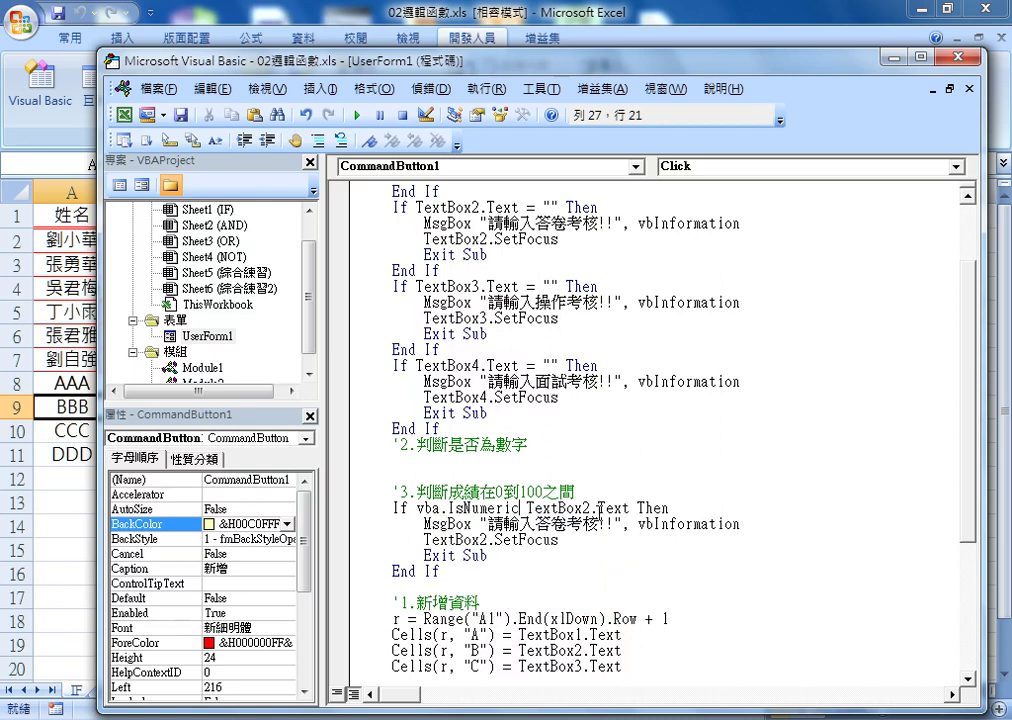
{"action": "type", "text": "("}
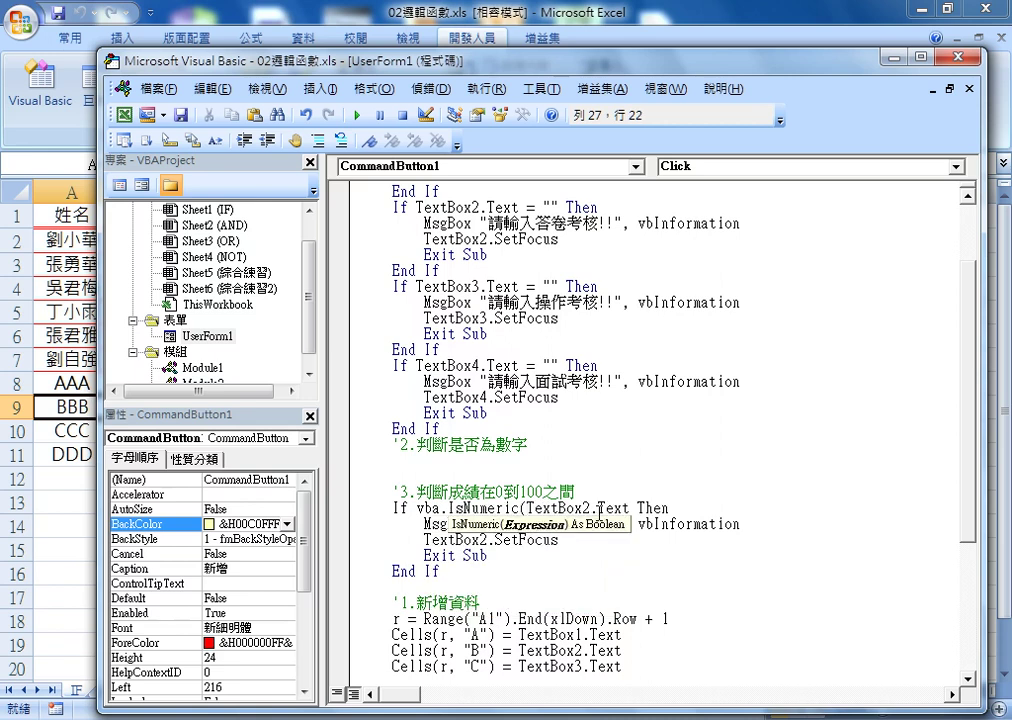
{"action": "key", "text": "Right"}
{"action": "key", "text": "Right"}
{"action": "key", "text": "Right"}
{"action": "key", "text": "Right"}
{"action": "key", "text": "Right"}
{"action": "key", "text": "Right"}
{"action": "key", "text": "Right"}
{"action": "key", "text": "Right"}
{"action": "key", "text": "Right"}
{"action": "key", "text": "Right"}
{"action": "key", "text": "Right"}
{"action": "key", "text": "Right"}
{"action": "key", "text": "Right"}
{"action": "type", "text": ")"}
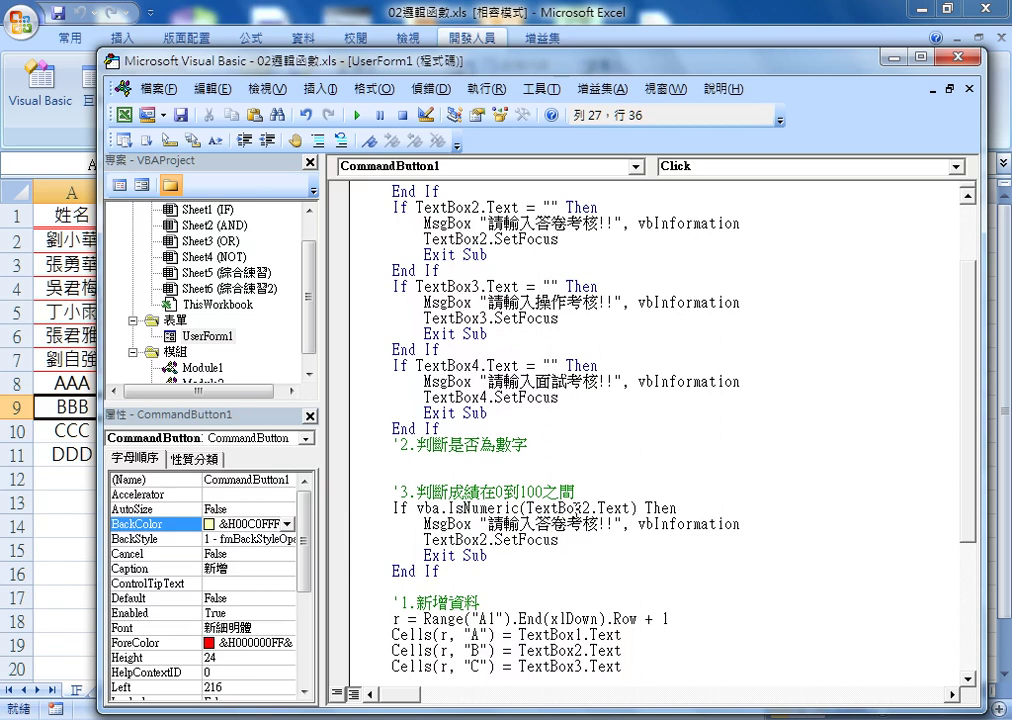
Step: Finish the condition as <> True, discarding an initial = False attempt
{"action": "type", "text": "="}
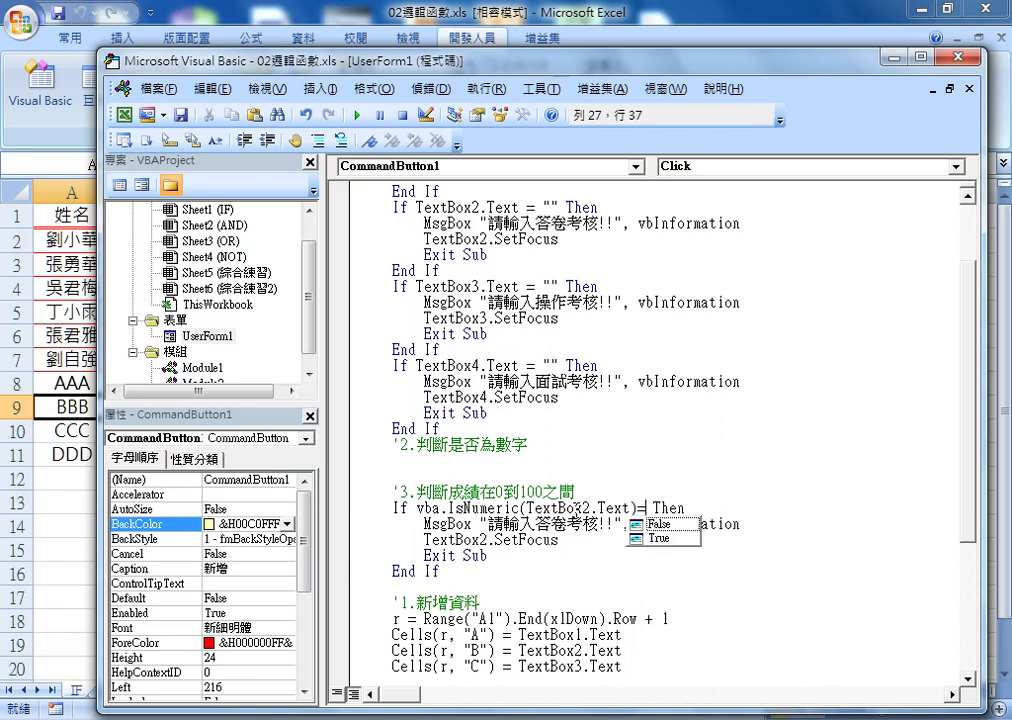
{"action": "key", "text": "Down"}
{"action": "key", "text": "space"}
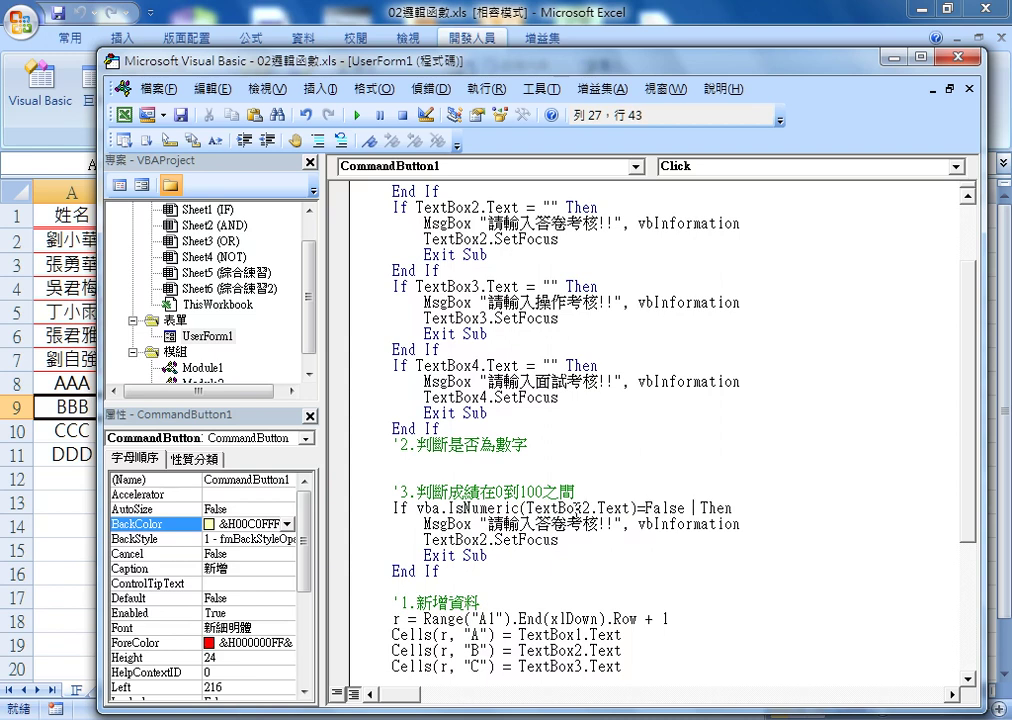
{"action": "key", "text": "BackSpace"}
{"action": "key", "text": "BackSpace"}
{"action": "key", "text": "BackSpace"}
{"action": "key", "text": "BackSpace"}
{"action": "key", "text": "BackSpace"}
{"action": "key", "text": "BackSpace"}
{"action": "key", "text": "BackSpace"}
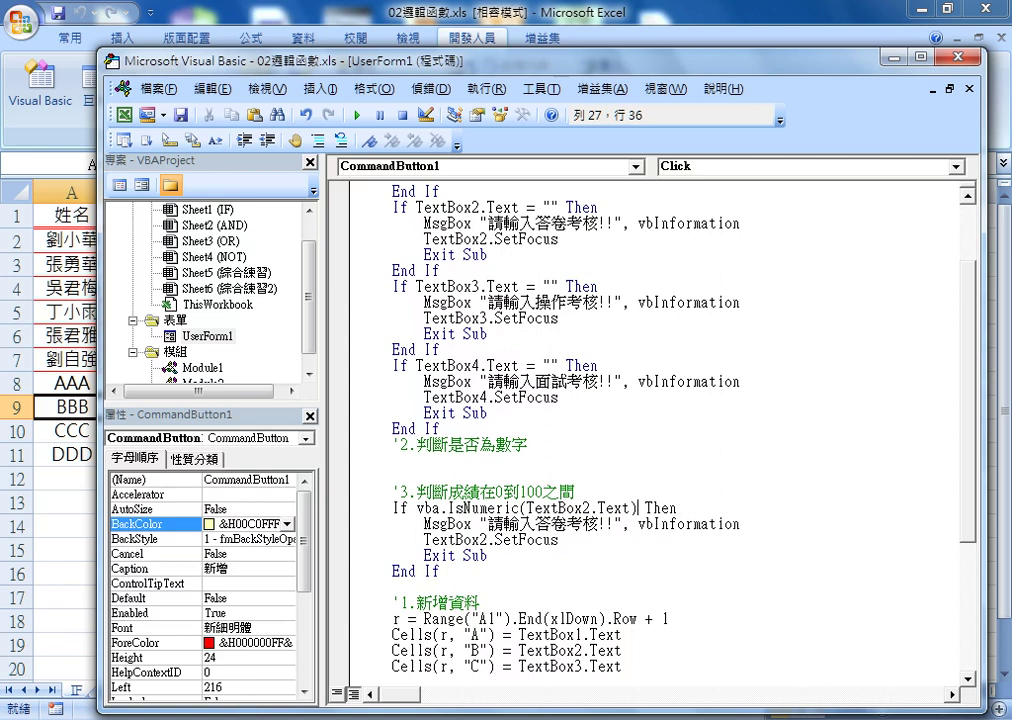
{"action": "type", "text": "<>"}
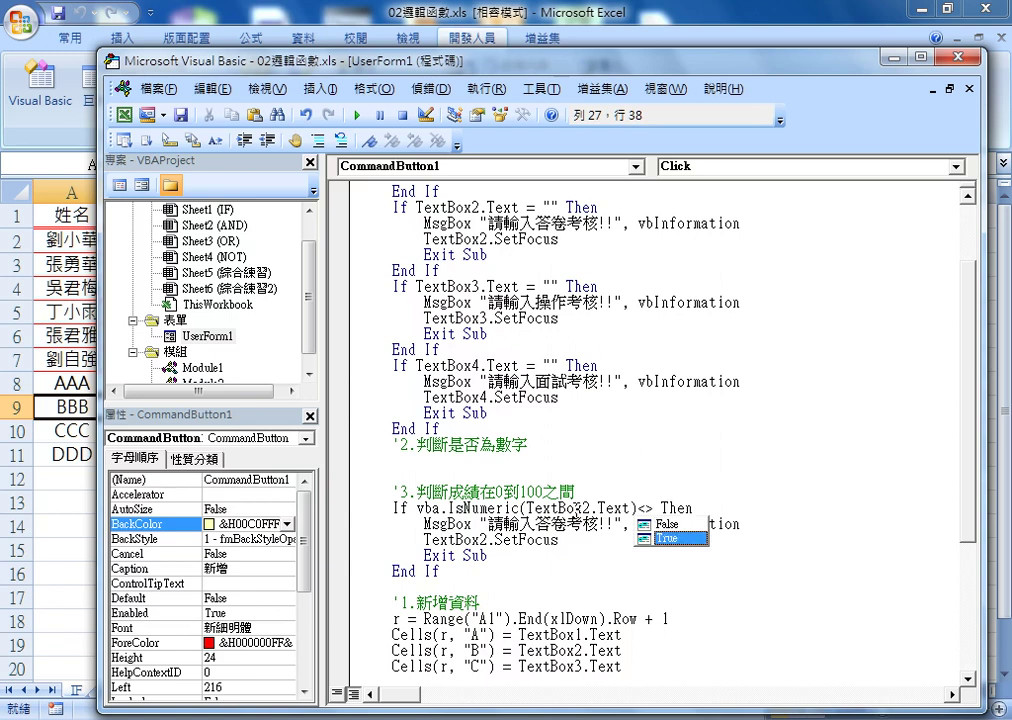
{"action": "key", "text": "space"}
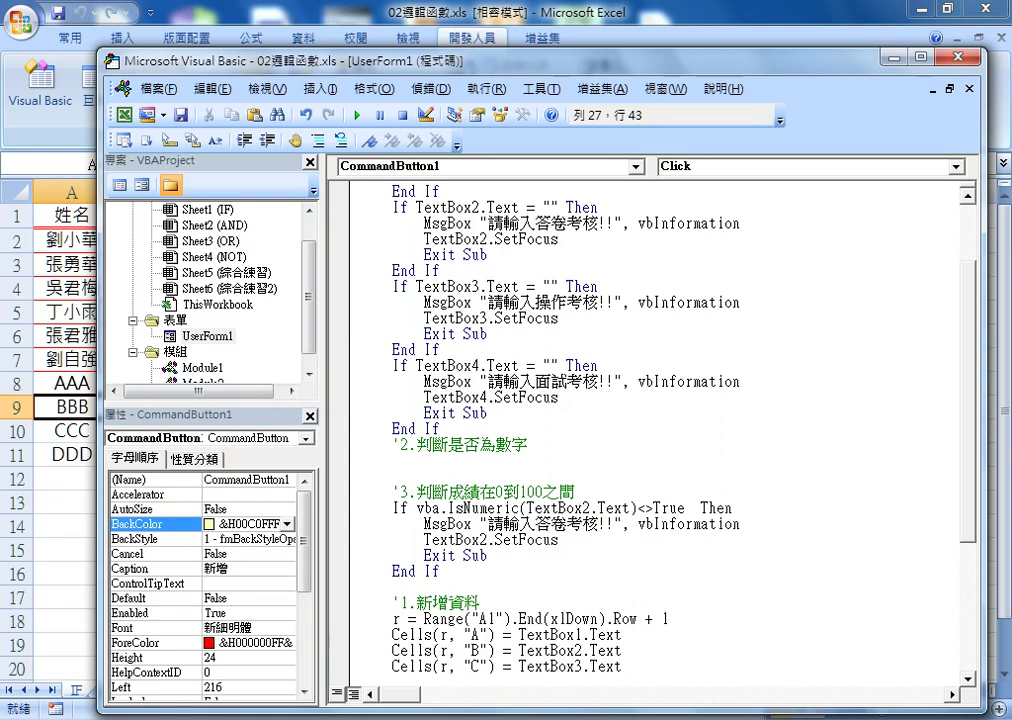
Step: Select the reference IsNumeric checks for TextBox2–TextBox4 in Google Docs, then return to the VBA editor
{"action": "left_click", "coordinate": [320, 712]}
{"action": "scroll", "coordinate": [314, 661], "scroll_direction": "down", "scroll_amount": 3}
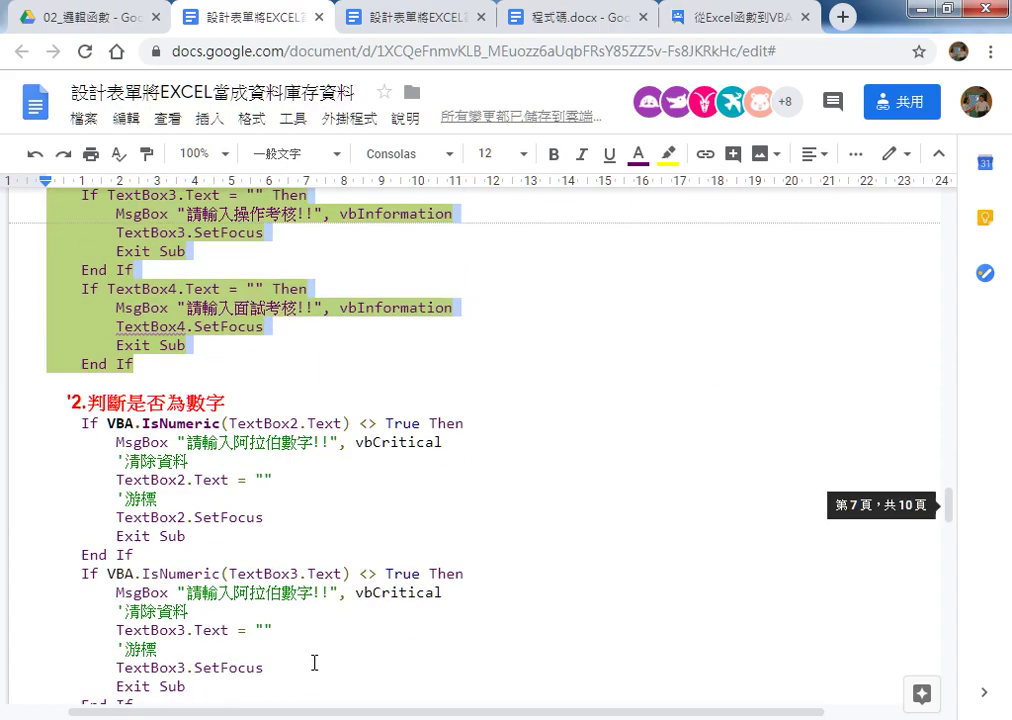
{"action": "left_click_drag", "start_coordinate": [421, 423], "coordinate": [358, 424]}
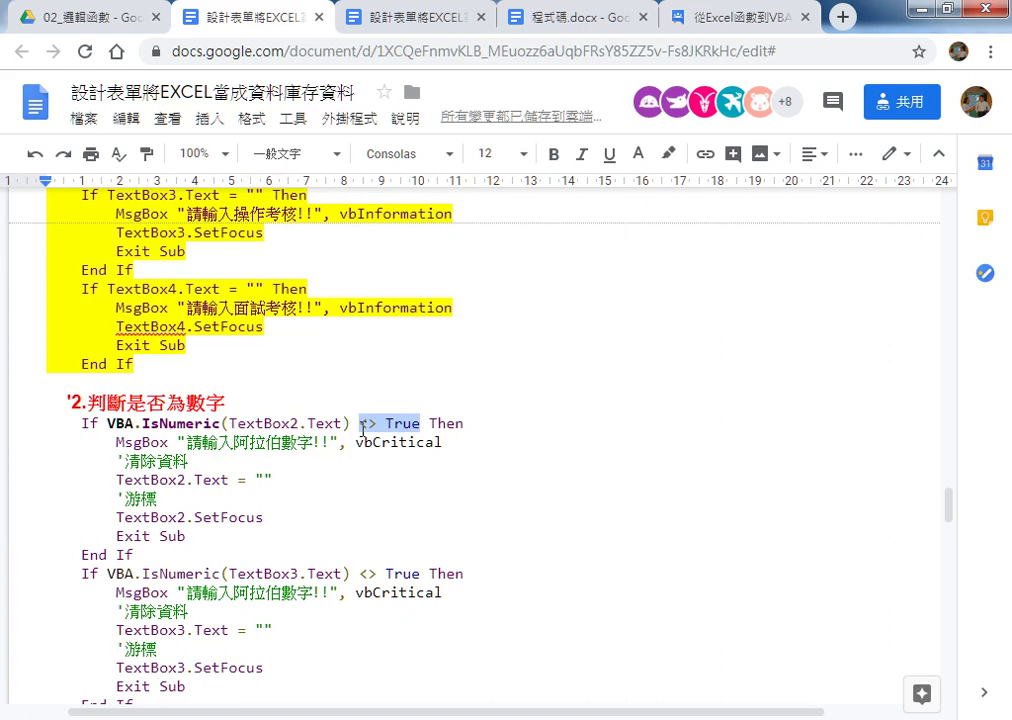
{"action": "left_click", "coordinate": [125, 445]}
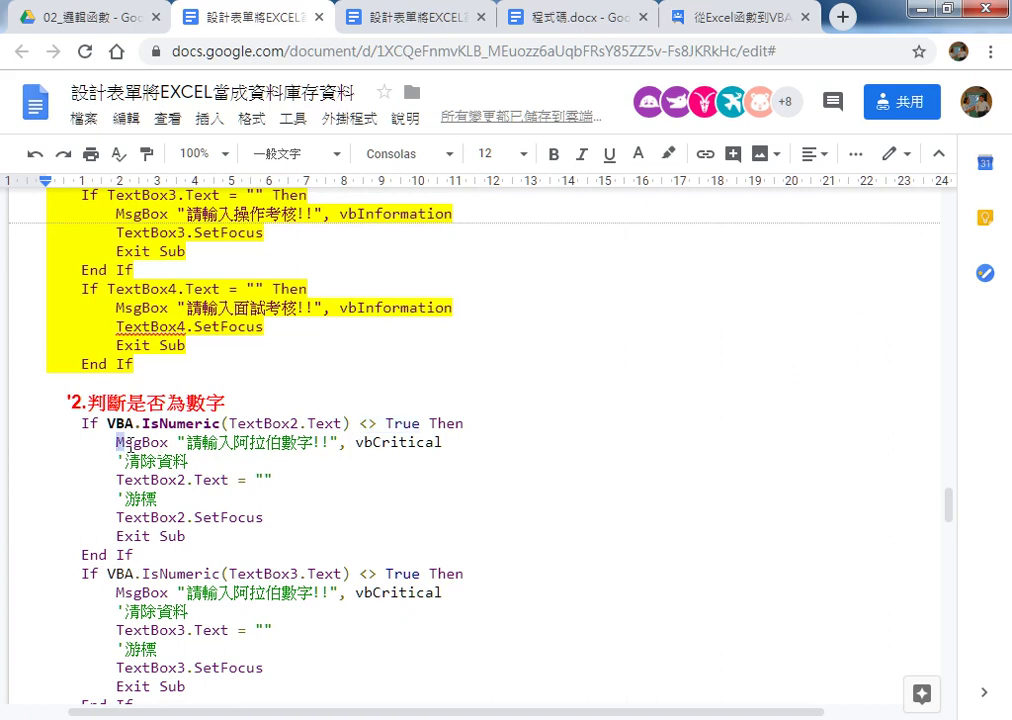
{"action": "mouse_move", "coordinate": [126, 446]}
{"action": "left_mouse_down"}
{"action": "mouse_move", "coordinate": [445, 447]}
{"action": "mouse_move", "coordinate": [447, 536]}
{"action": "left_mouse_up"}
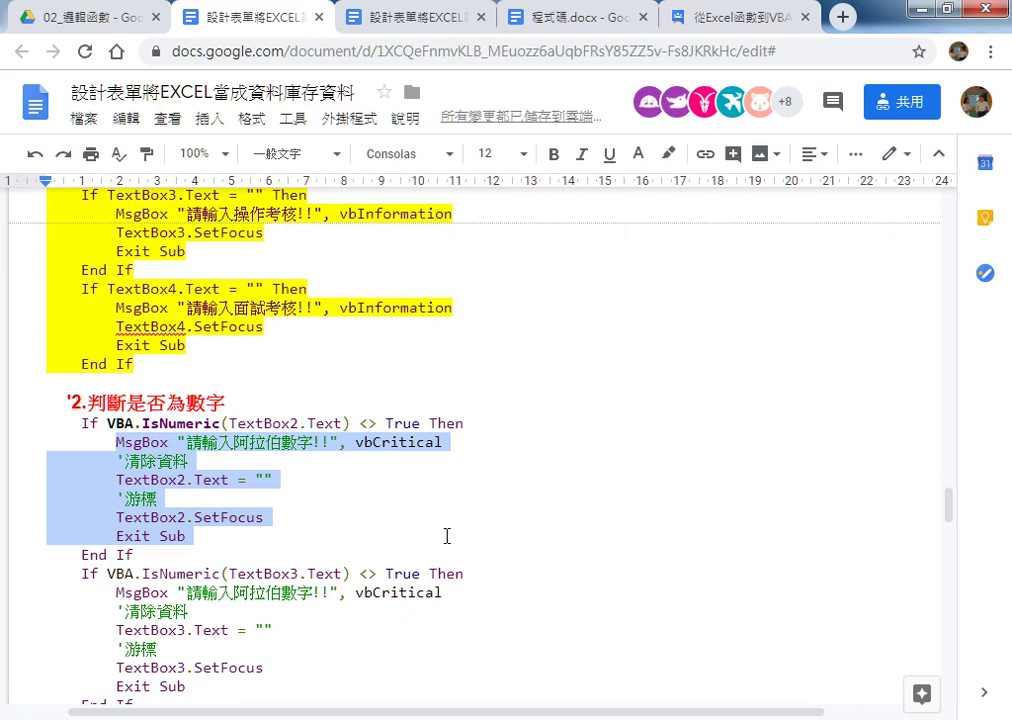
{"action": "left_click", "coordinate": [40, 417]}
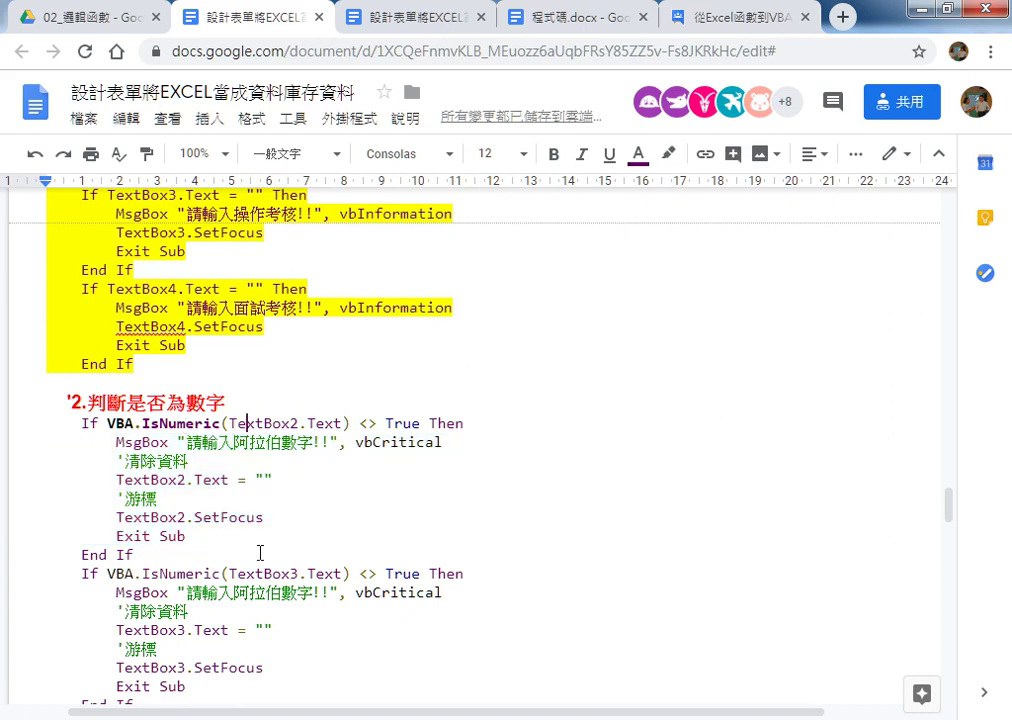
{"action": "mouse_move", "coordinate": [30, 422]}
{"action": "left_mouse_down"}
{"action": "mouse_move", "coordinate": [339, 513]}
{"action": "mouse_move", "coordinate": [253, 680]}
{"action": "mouse_move", "coordinate": [289, 562]}
{"action": "mouse_move", "coordinate": [282, 594]}
{"action": "left_mouse_up"}
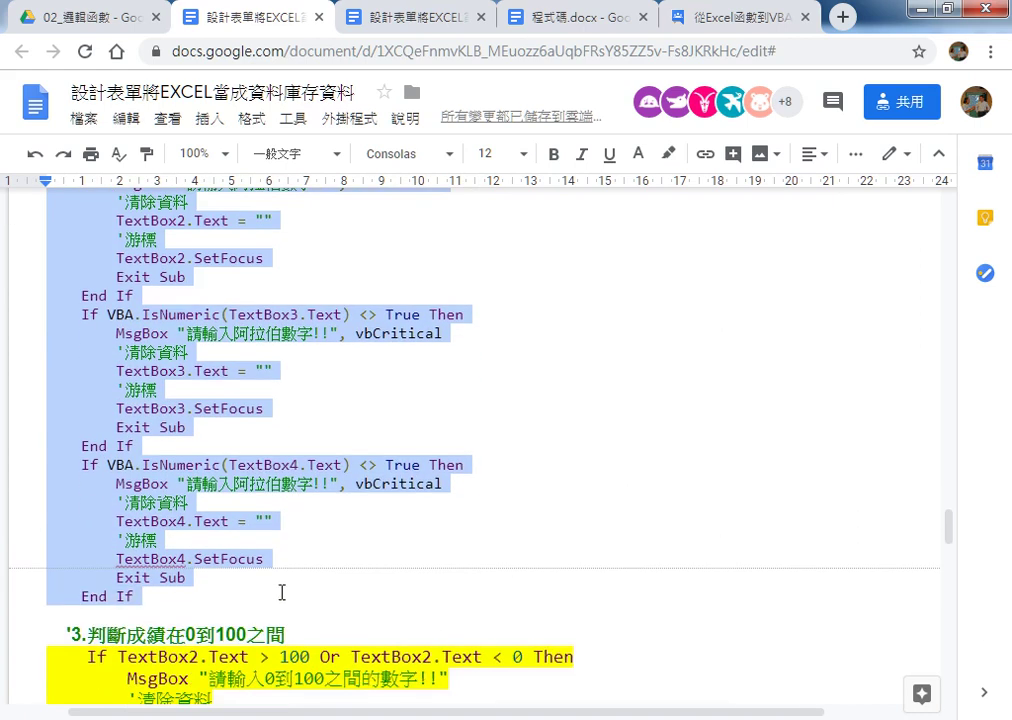
{"action": "left_click", "coordinate": [349, 716]}
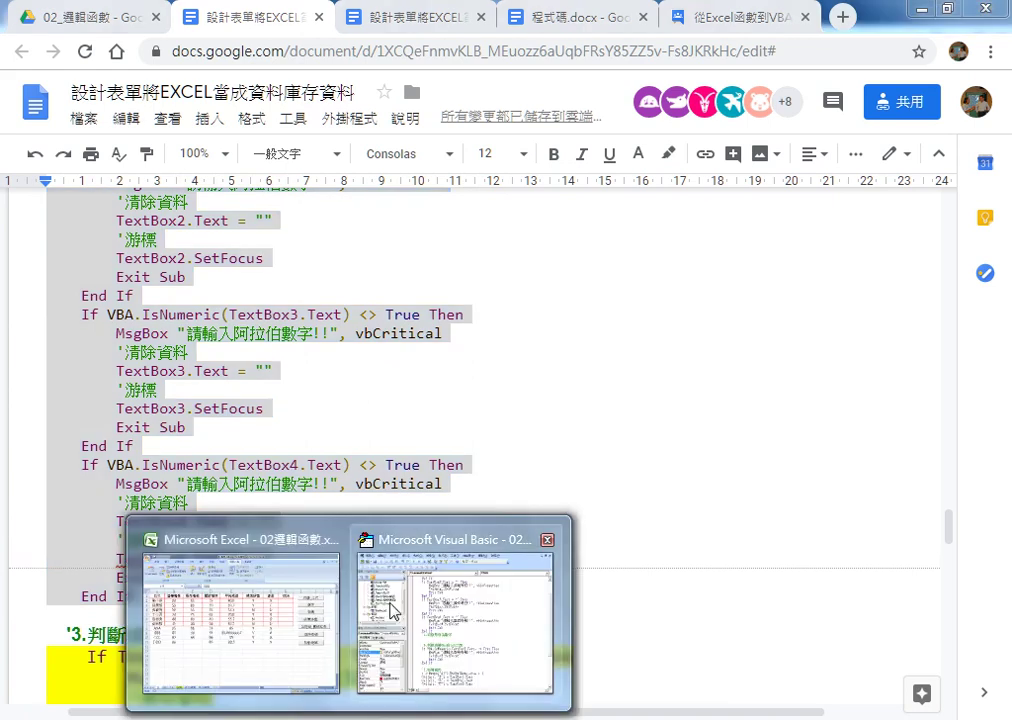
{"action": "left_click", "coordinate": [393, 612]}
Step: Paste the IsNumeric checks for TextBox2–TextBox4 under the '2.判斷是否為數字 comment
{"action": "left_click", "coordinate": [357, 464]}
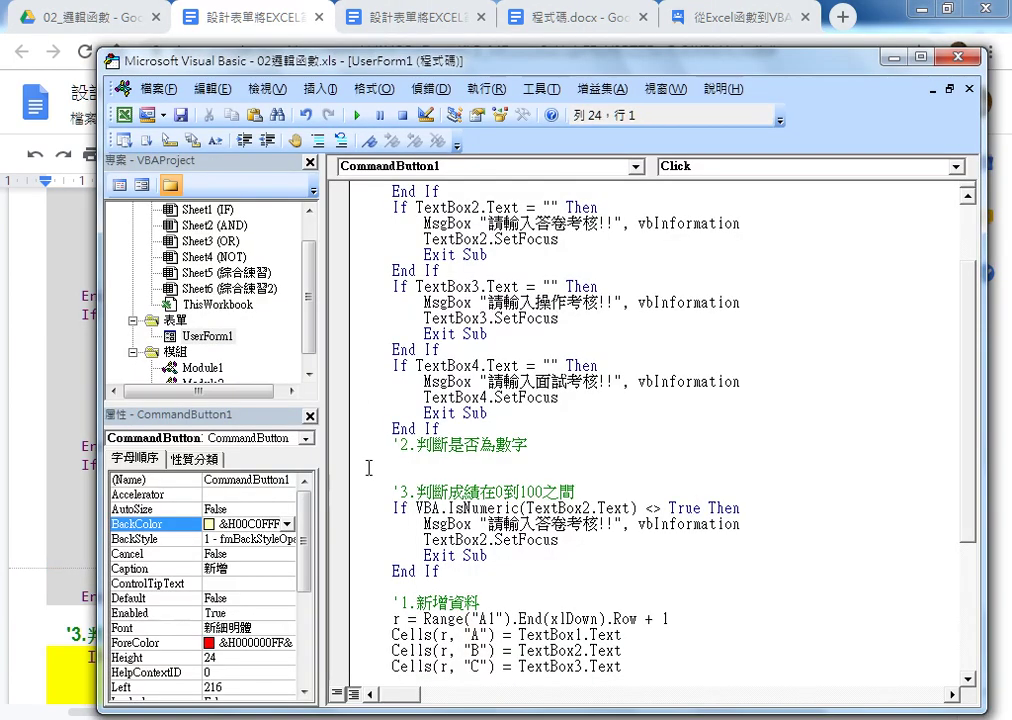
{"action": "type", "text": "If VBA.IsNumeric(TextBox2.Text) <> True Then         MsgBox \"請輸入阿拉伯數字!!\", vbCritical         '清除資料         TextBox2.Text = \"\"         '游標         TextBox2.SetFocus         Exit Sub     End If     If VBA.IsNumeric(TextBox3.Text) <> True Then         MsgBox \"請輸入阿拉伯數字!!\", vbCritical         '清除資料         TextBox3.Text = \"\"         '游標         TextBox3.SetFocus         Exit Sub     End If     If VBA.IsNumeric(TextBox4.Text) <> True Then         MsgBox \"請輸入阿拉伯數字!!\", vbCritical         '清除資料         TextBox4.Text = \"\"         '游標         TextBox4.SetFocus         Exit Sub     End If"}
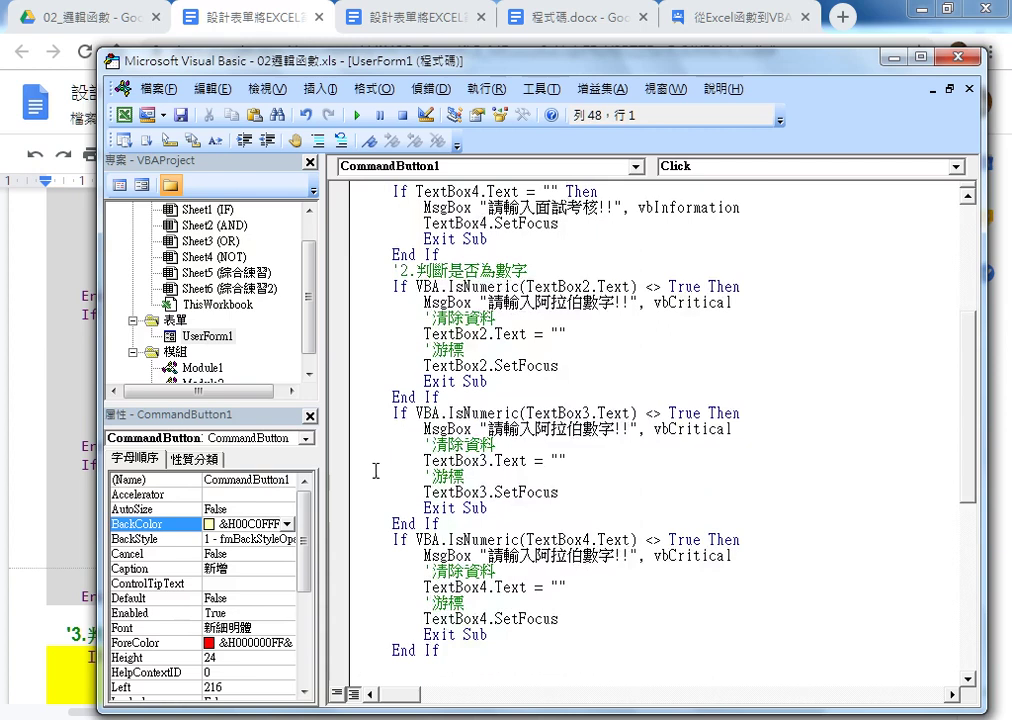
{"action": "scroll", "coordinate": [375, 472], "scroll_direction": "down", "scroll_amount": 2}
{"action": "scroll", "coordinate": [385, 490], "scroll_direction": "down", "scroll_amount": 3}
{"action": "scroll", "coordinate": [479, 519], "scroll_direction": "down", "scroll_amount": 1}
Step: Delete the draft TextBox2 check and the extra blank line, then run the form
{"action": "left_click_drag", "start_coordinate": [347, 555], "coordinate": [347, 478]}
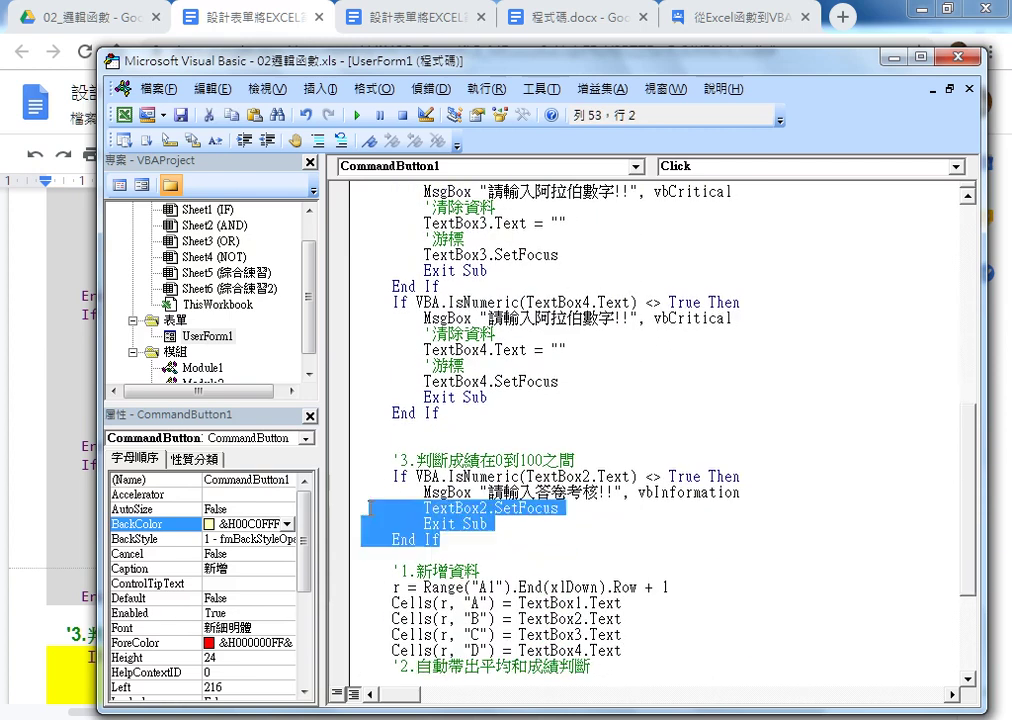
{"action": "key", "text": "Delete"}
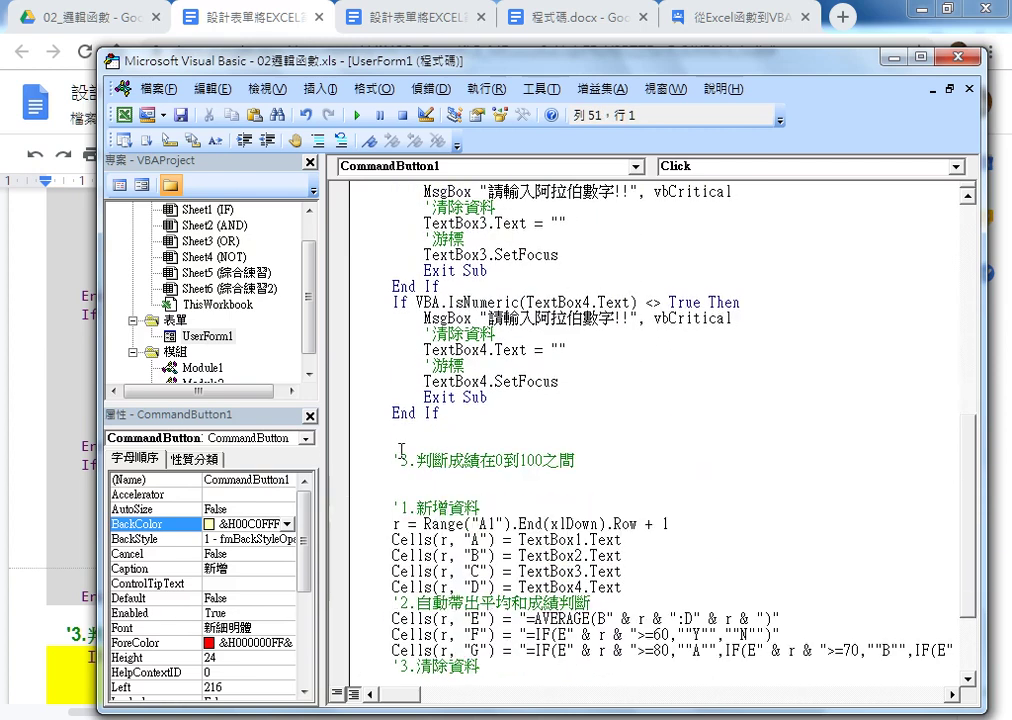
{"action": "left_click", "coordinate": [366, 428]}
{"action": "key", "text": "Delete"}
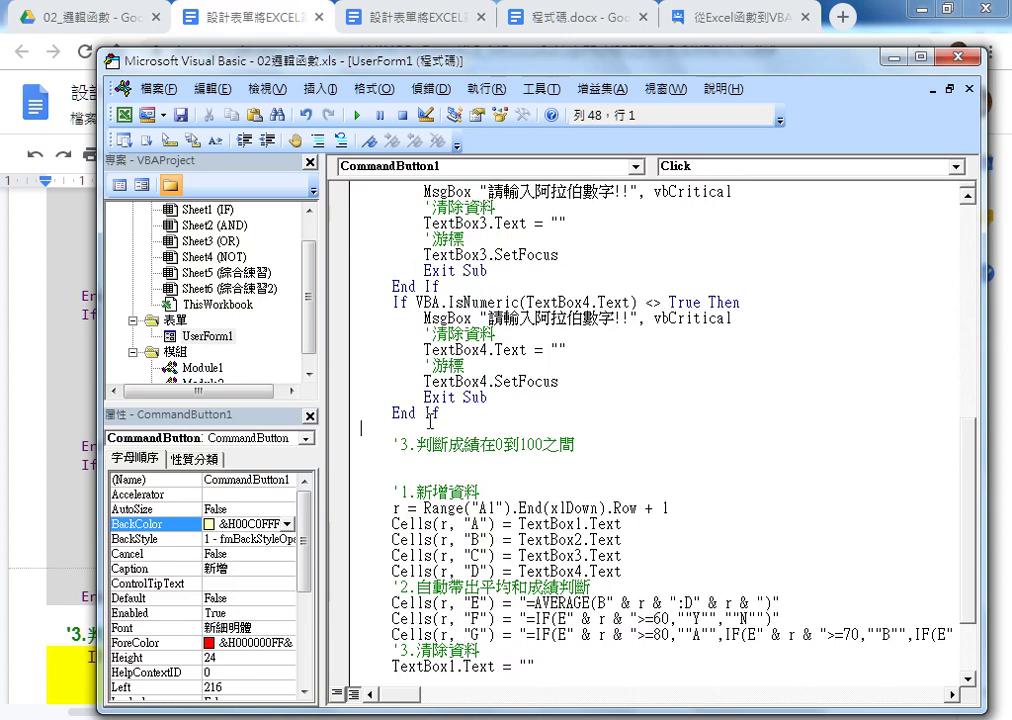
{"action": "scroll", "coordinate": [361, 476], "scroll_direction": "up", "scroll_amount": 1}
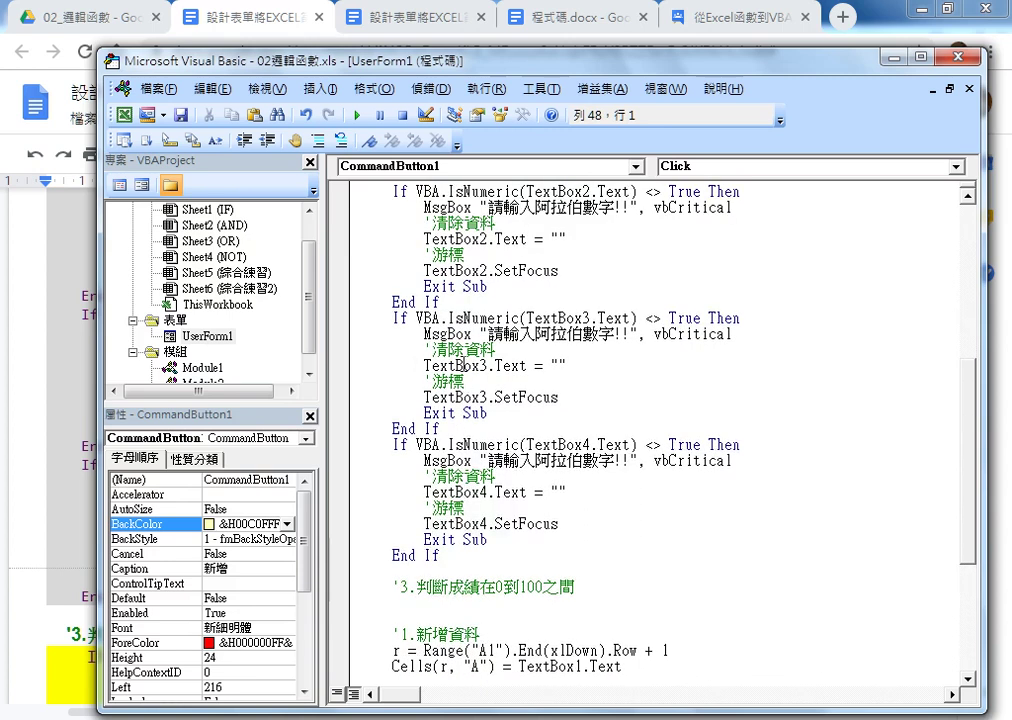
{"action": "left_click", "coordinate": [354, 116]}
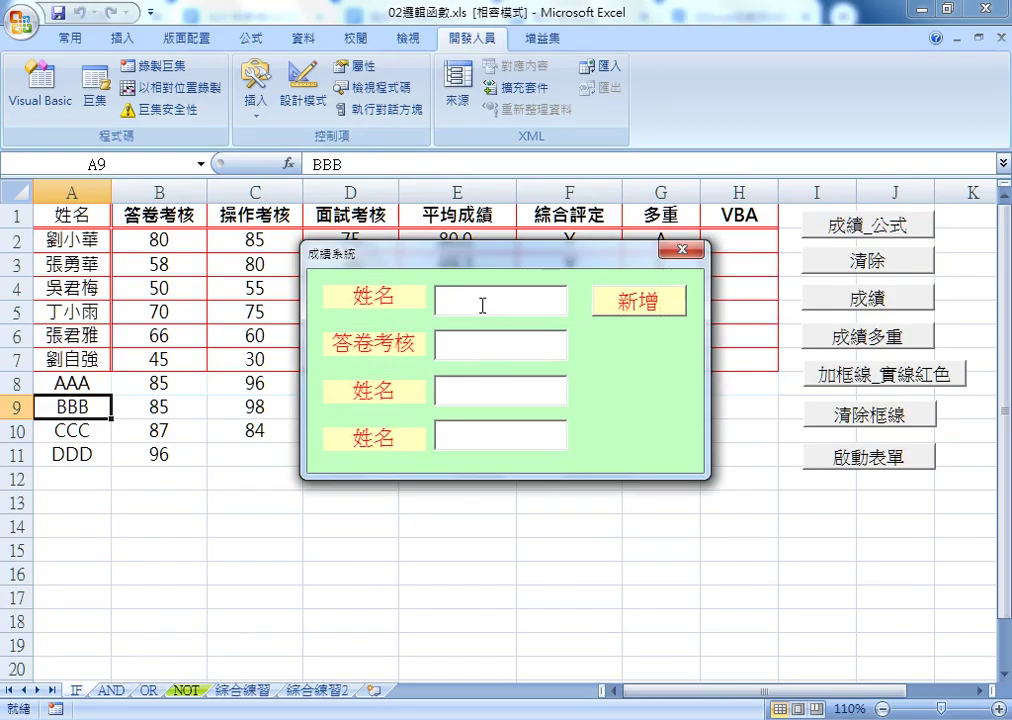
Step: Fill the form with EEE, AA, 85 and 95, submit, and dismiss the 請輸入阿拉伯數字!! error
{"action": "type", "text": "EE"}
{"action": "type", "text": "E"}
{"action": "key", "text": "Tab"}
{"action": "type", "text": "A"}
{"action": "type", "text": "A"}
{"action": "key", "text": "Tab"}
{"action": "type", "text": "85"}
{"action": "key", "text": "Tab"}
{"action": "type", "text": "95"}
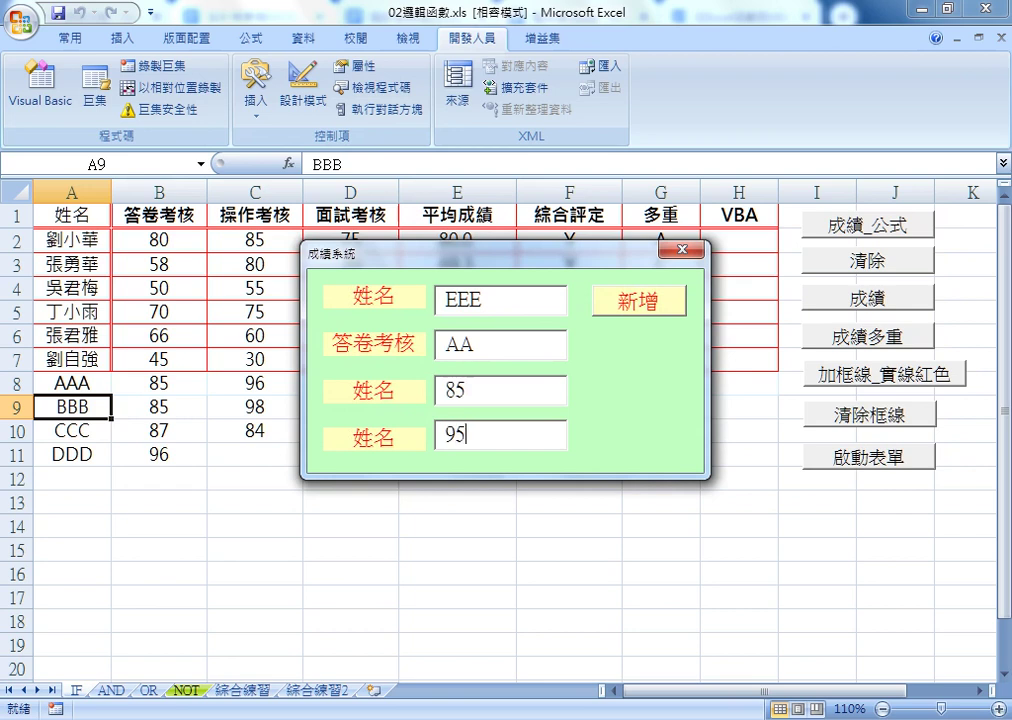
{"action": "left_click", "coordinate": [615, 310]}
{"action": "left_click_drag", "start_coordinate": [521, 316], "coordinate": [706, 223]}
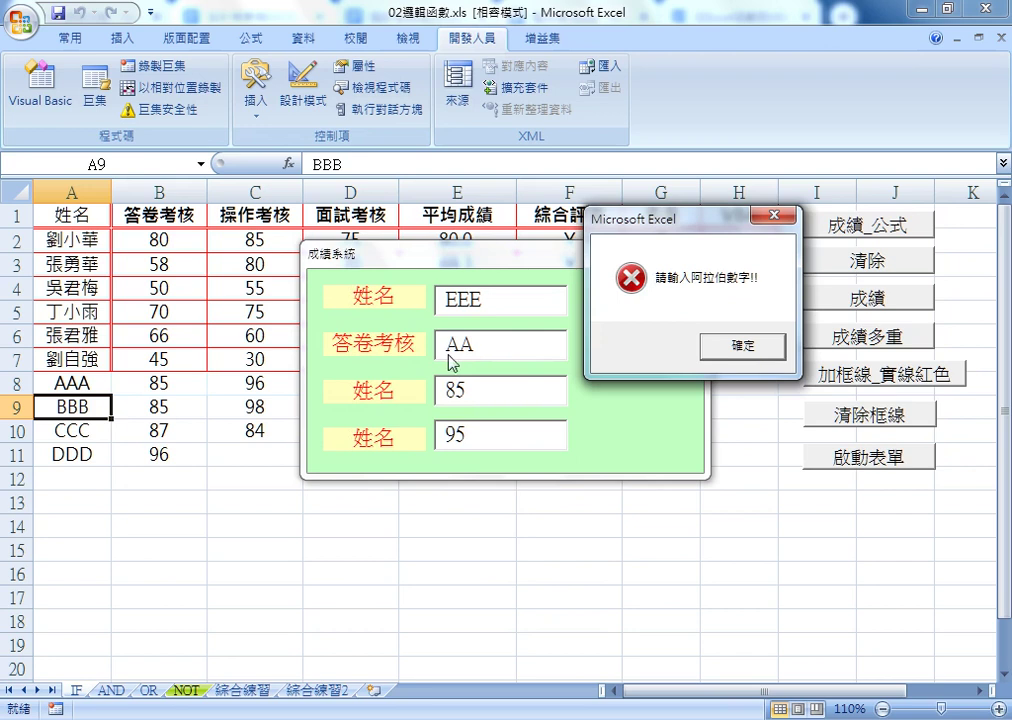
{"action": "left_click", "coordinate": [711, 350]}
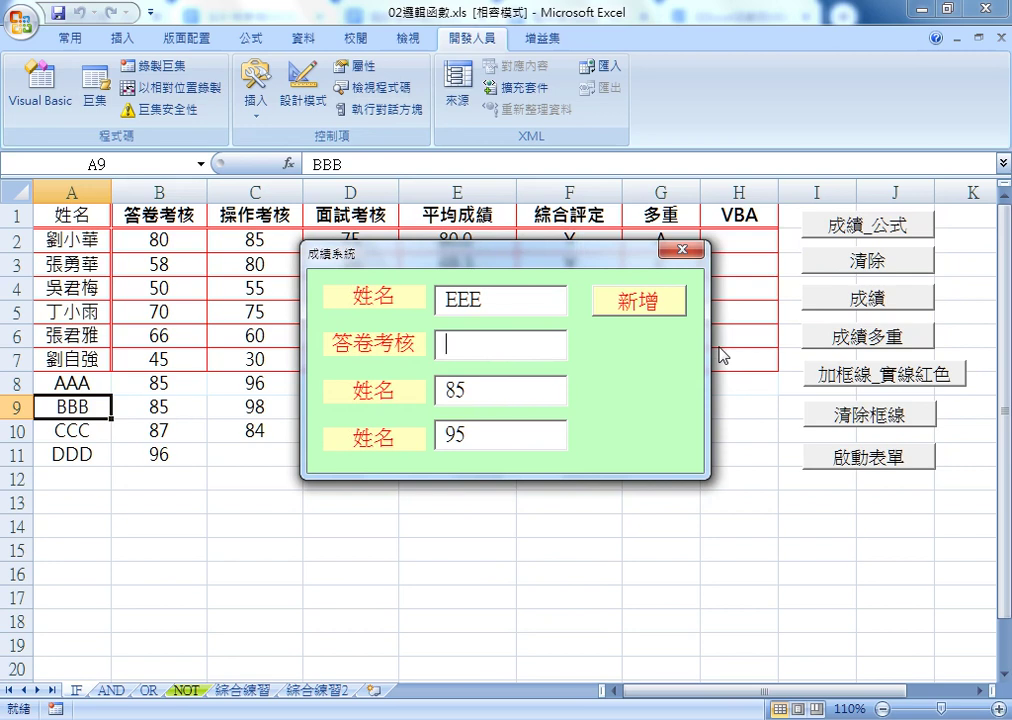
Step: Retry the 答卷考核 field with EE, dismiss the error again, then enter 780
{"action": "type", "text": "EE"}
{"action": "left_click", "coordinate": [668, 300]}
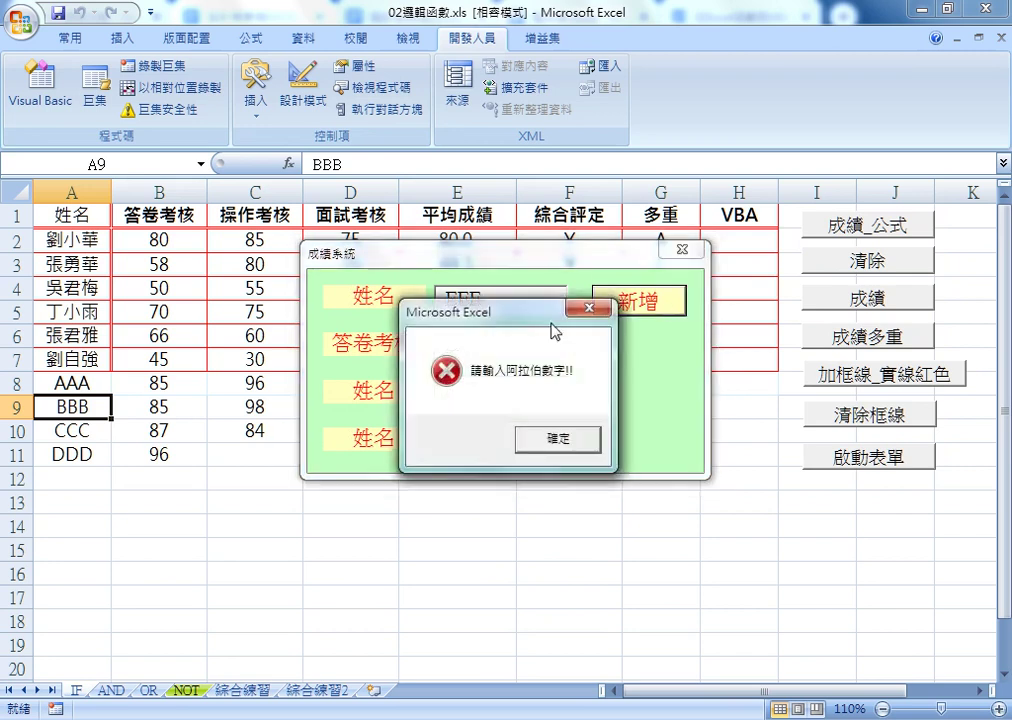
{"action": "left_click_drag", "start_coordinate": [470, 306], "coordinate": [648, 256]}
{"action": "left_click", "coordinate": [730, 384]}
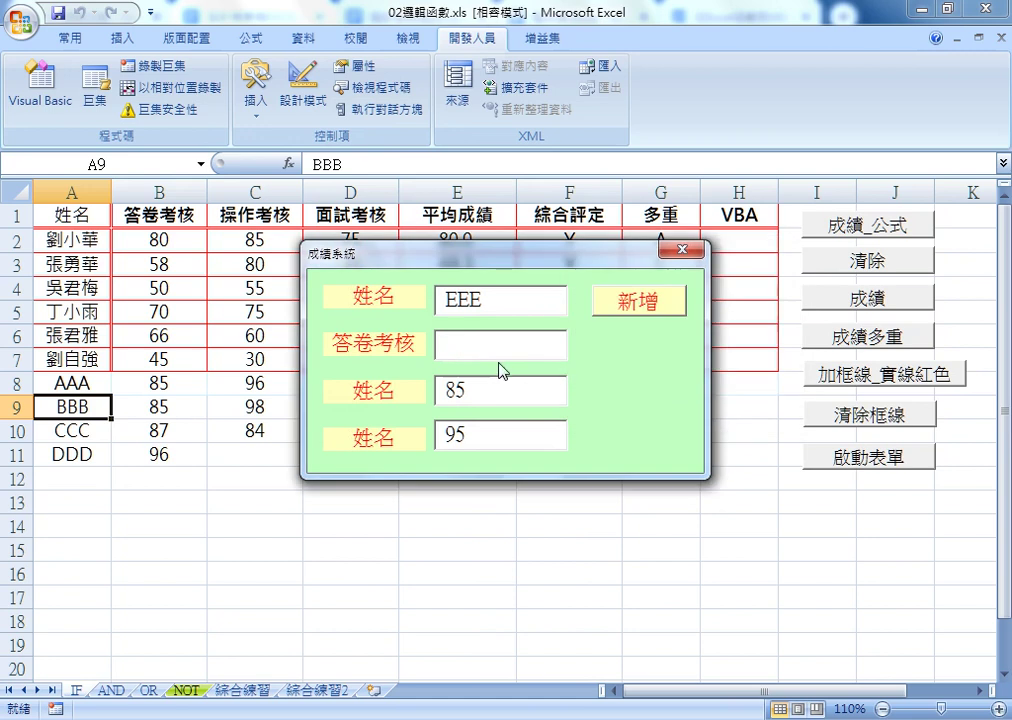
{"action": "type", "text": "7"}
{"action": "type", "text": "8"}
{"action": "type", "text": "0"}
Step: Switch to the Google Docs reference and scroll up to Private Sub CommandButton1_Click()
{"action": "key", "text": "alt+Tab"}
{"action": "scroll", "coordinate": [314, 512], "scroll_direction": "up", "scroll_amount": 2}
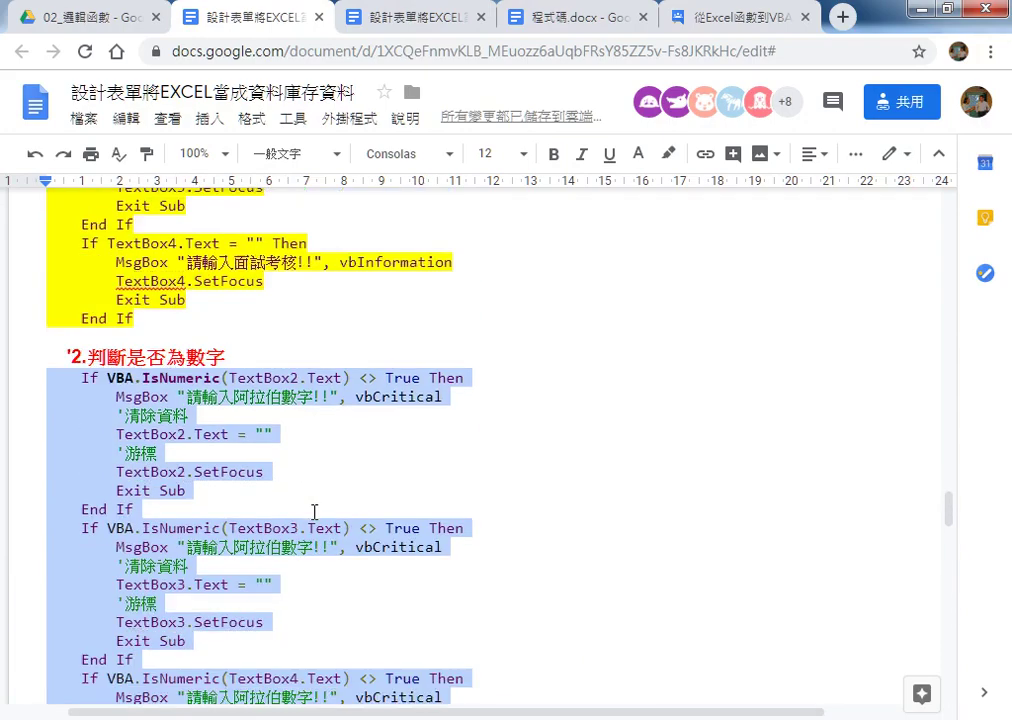
{"action": "scroll", "coordinate": [314, 510], "scroll_direction": "up", "scroll_amount": 1}
{"action": "scroll", "coordinate": [316, 505], "scroll_direction": "up", "scroll_amount": 2}
{"action": "scroll", "coordinate": [318, 496], "scroll_direction": "up", "scroll_amount": 1}
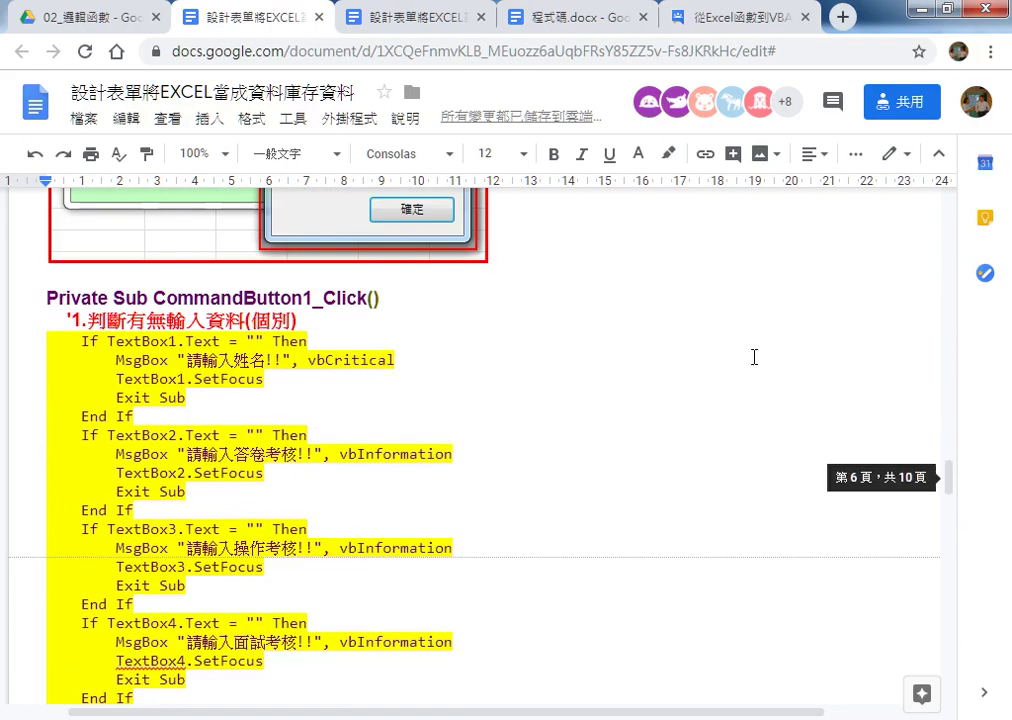